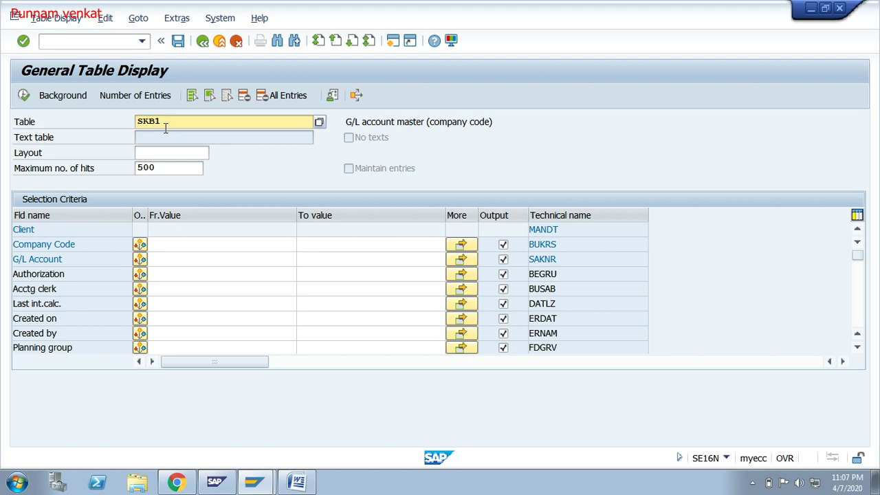
Step: Display the SKB1 table entries restricted to company code FM01
{"action": "left_click", "coordinate": [154, 244]}
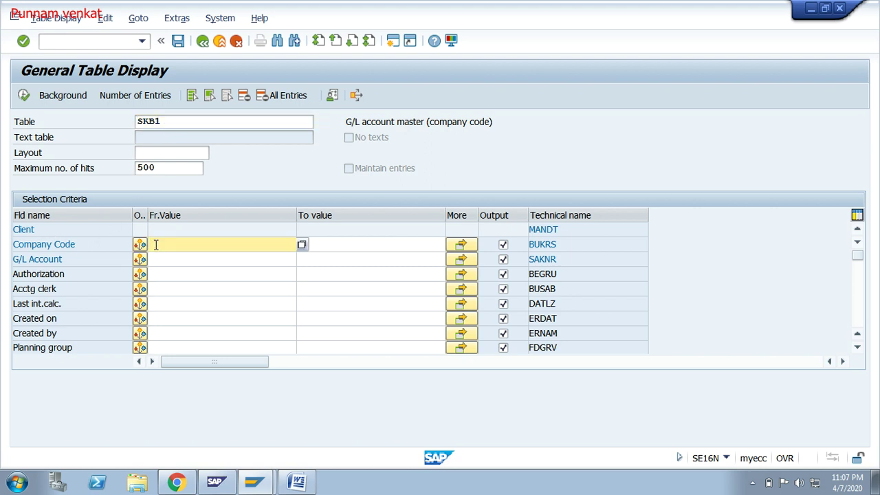
{"action": "type", "text": "FM"}
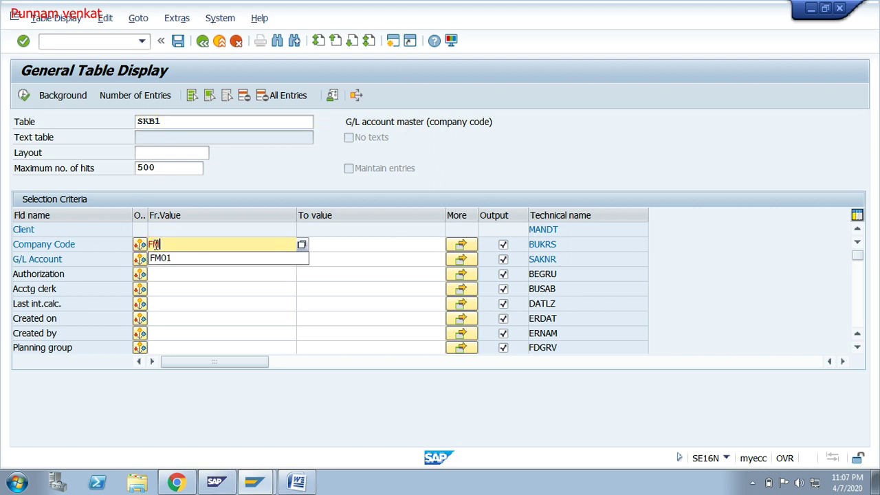
{"action": "type", "text": "01"}
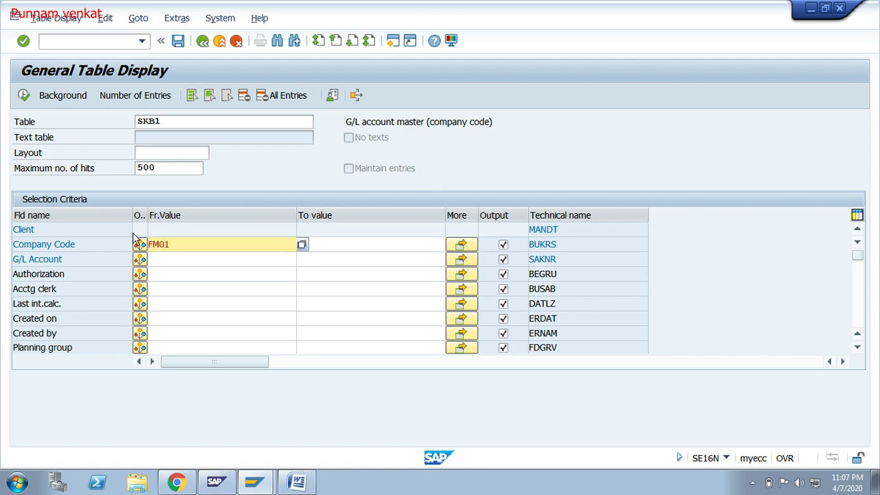
{"action": "left_click", "coordinate": [24, 99]}
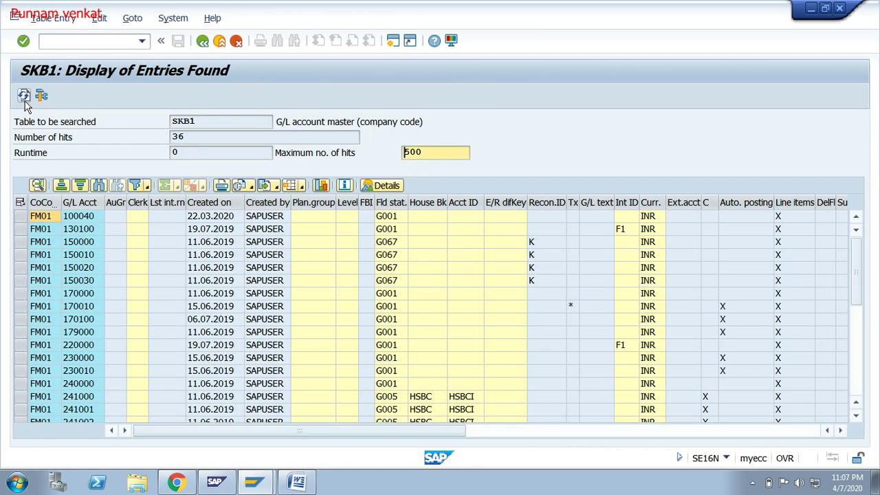
Step: Select the G/L Acct column in the displayed entries
{"action": "left_click", "coordinate": [80, 203]}
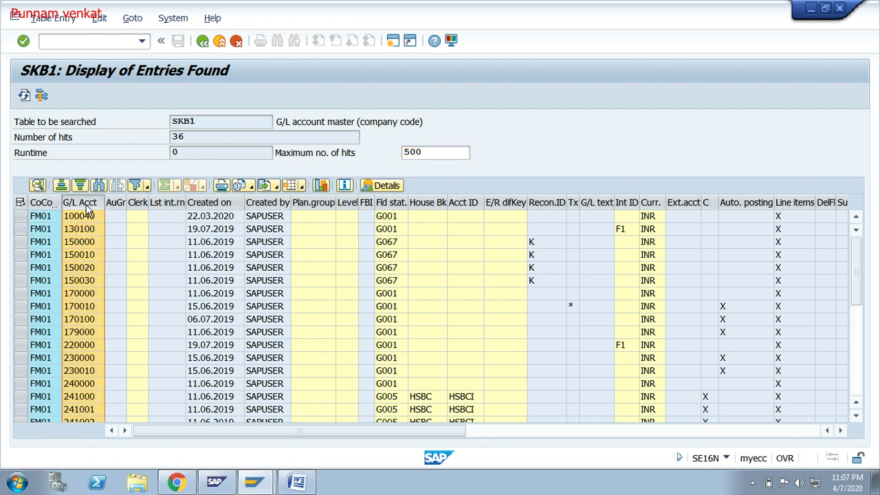
{"action": "left_click", "coordinate": [165, 203]}
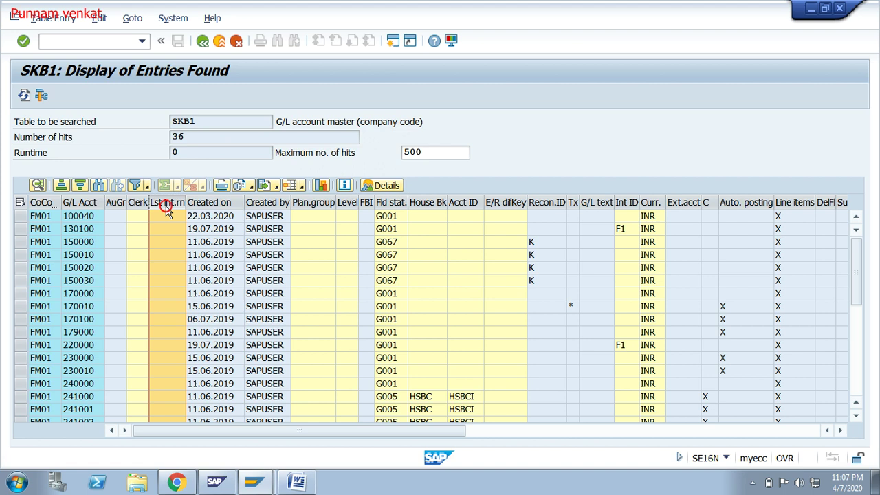
{"action": "left_click", "coordinate": [91, 206]}
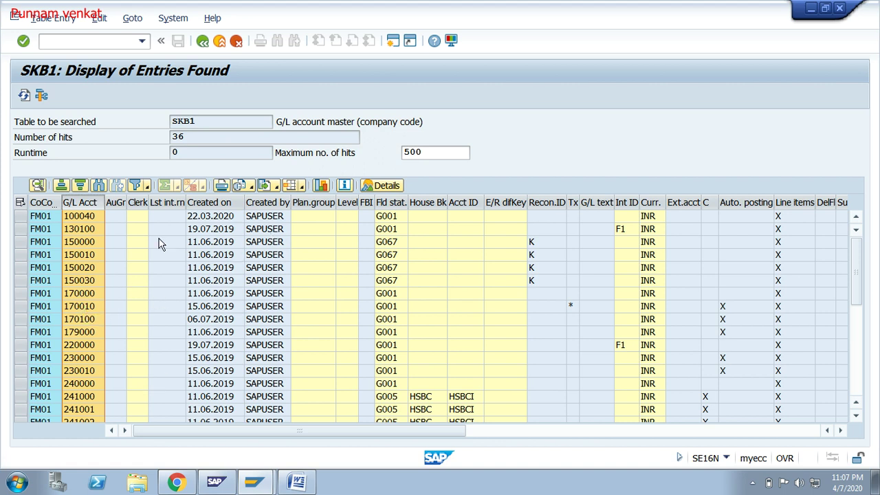
Step: Export the displayed entries to a spreadsheet using format 10 Excel (in Office 2007 XLSX Format)
{"action": "left_click", "coordinate": [276, 188]}
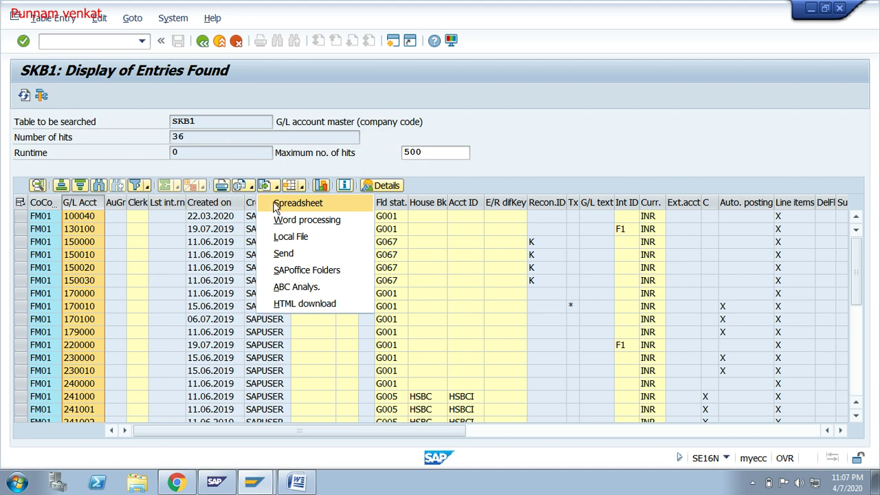
{"action": "left_click", "coordinate": [289, 204]}
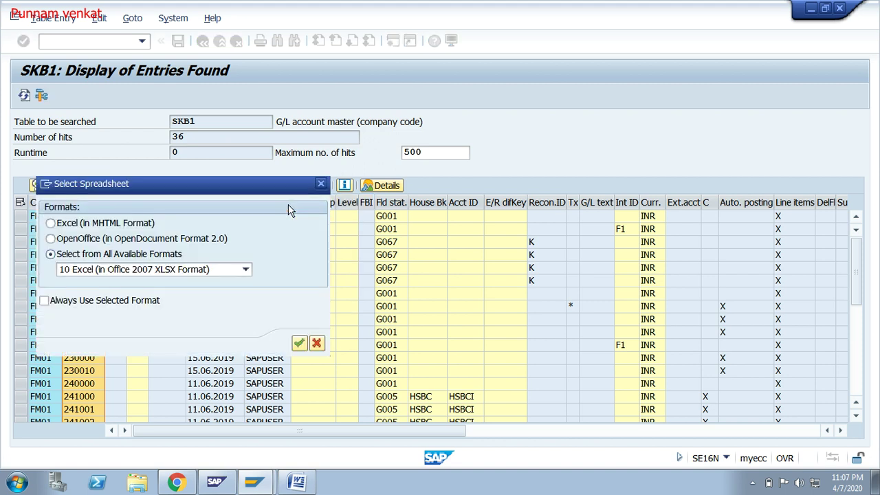
{"action": "left_click", "coordinate": [108, 272]}
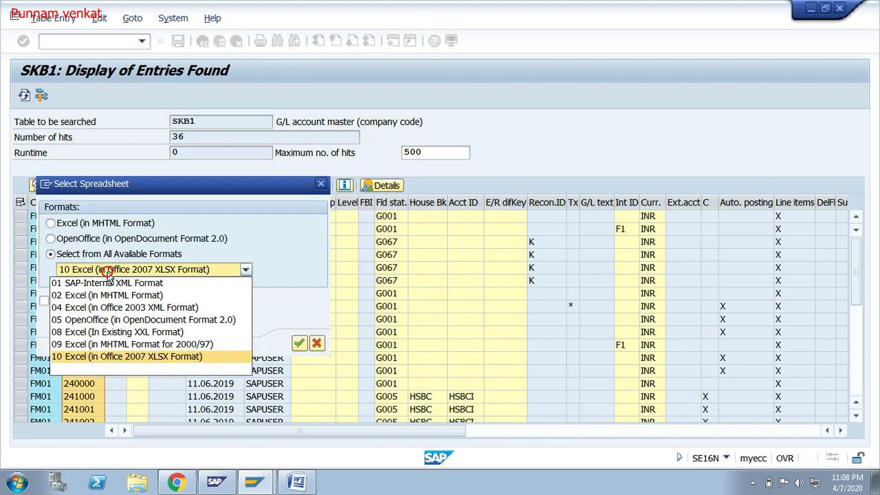
{"action": "left_click", "coordinate": [89, 311]}
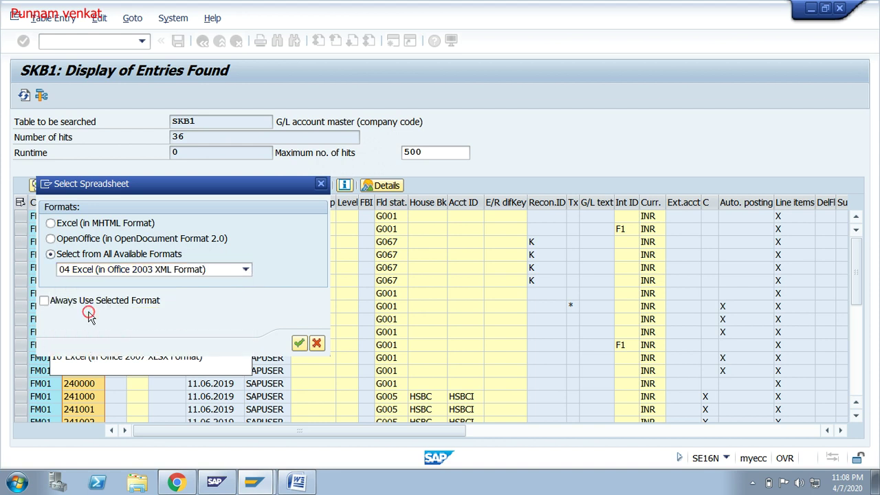
{"action": "left_click", "coordinate": [138, 272]}
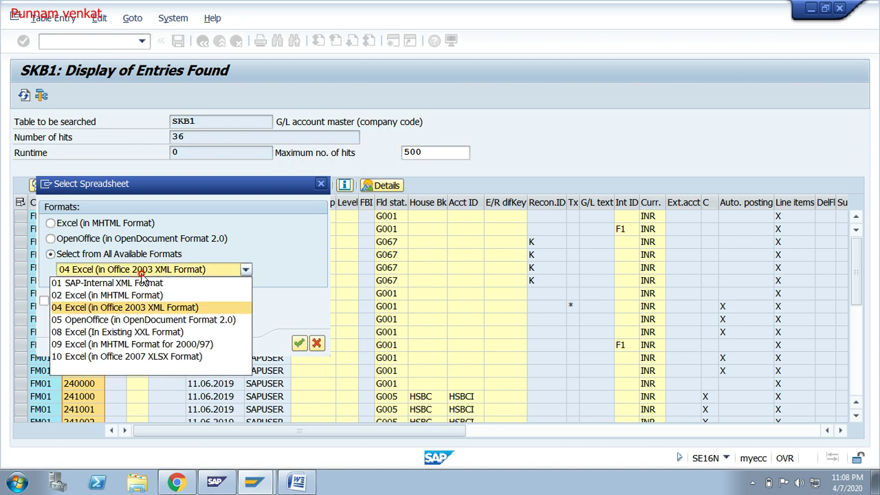
{"action": "left_click", "coordinate": [137, 357]}
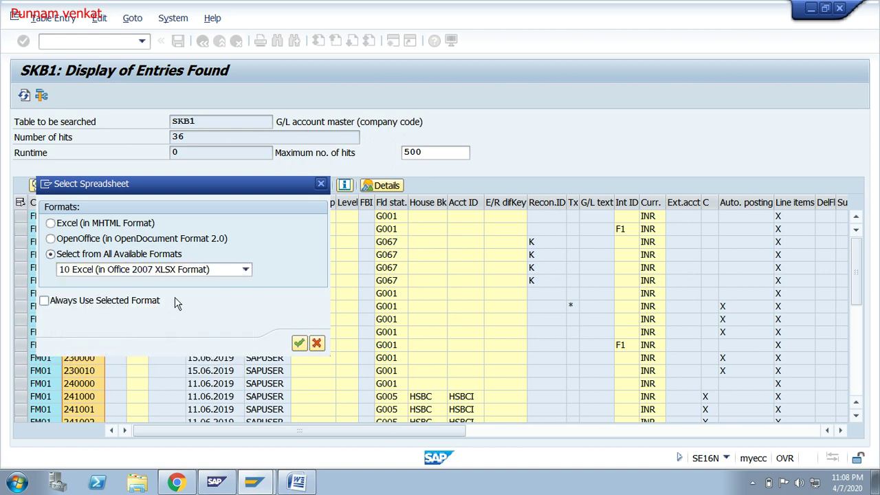
{"action": "left_click", "coordinate": [168, 272]}
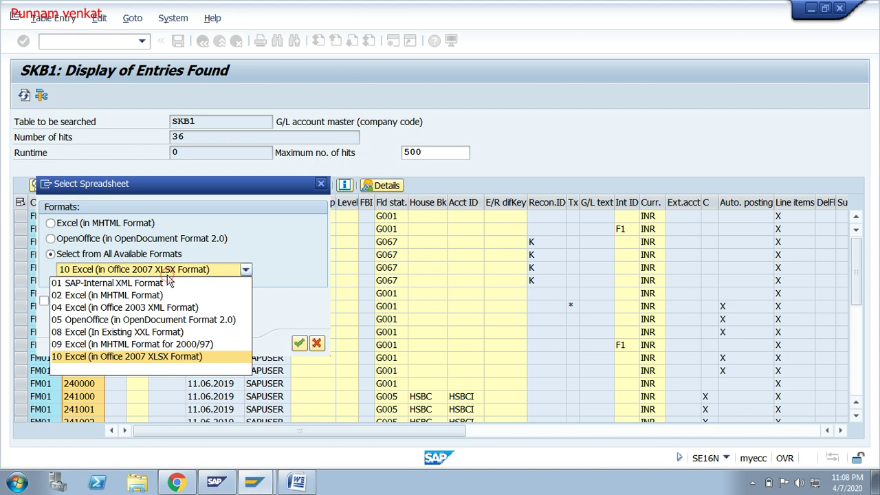
{"action": "left_click", "coordinate": [148, 357]}
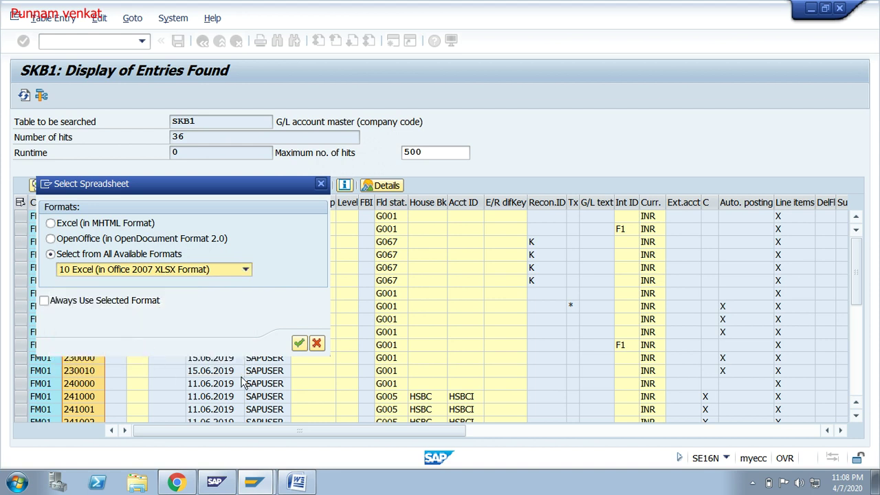
{"action": "left_click", "coordinate": [299, 343]}
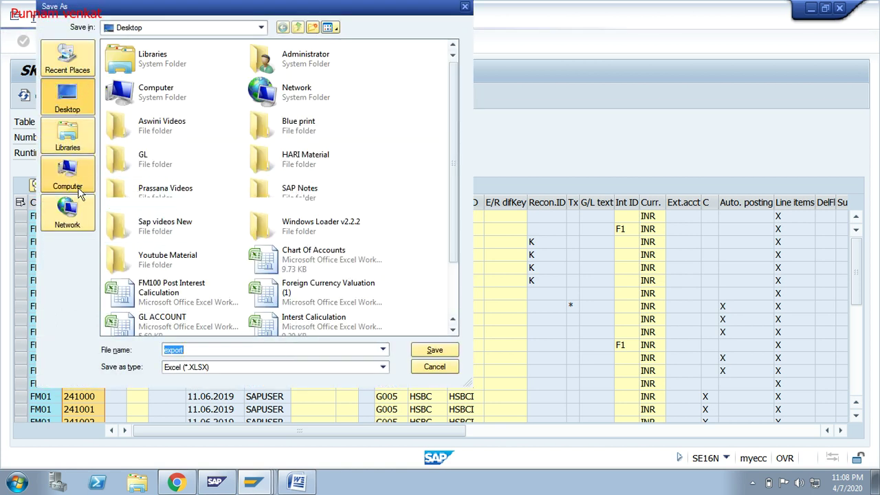
Step: Choose the Desktop as the export location and Excel (*.XLSX) as the file type
{"action": "left_click", "coordinate": [73, 109]}
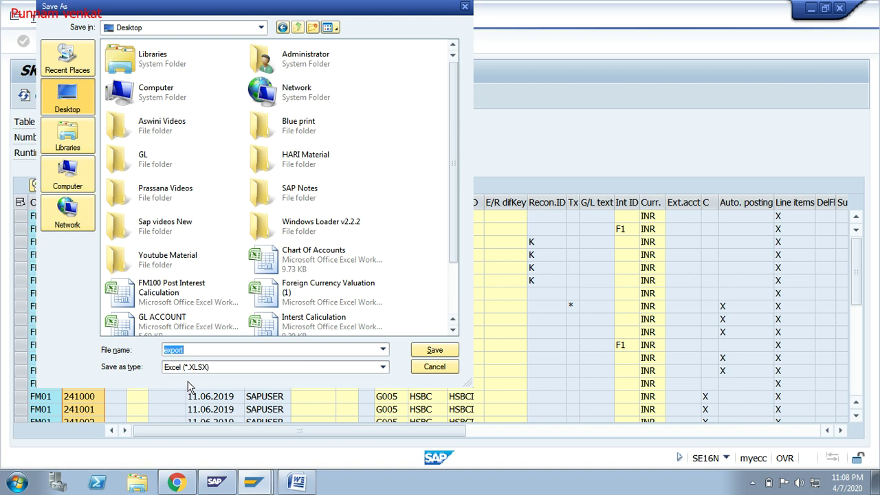
{"action": "left_click", "coordinate": [188, 369]}
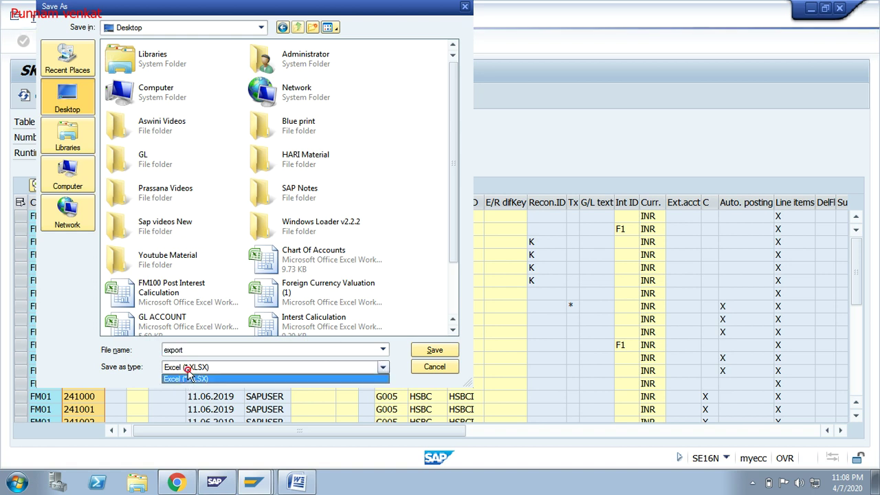
{"action": "left_click", "coordinate": [189, 377]}
Step: Replace the default export file name with the author's first name followed by 123
{"action": "double_click", "coordinate": [191, 350]}
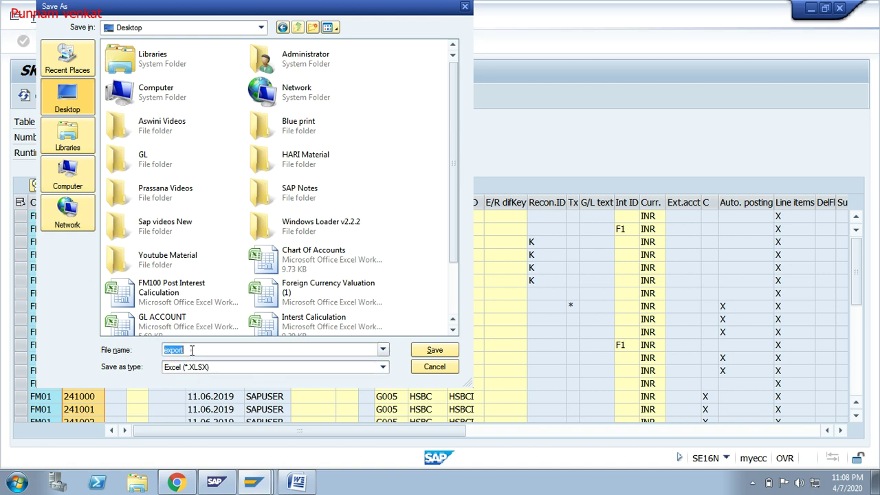
{"action": "key", "text": "BackSpace"}
{"action": "type", "text": "pu"}
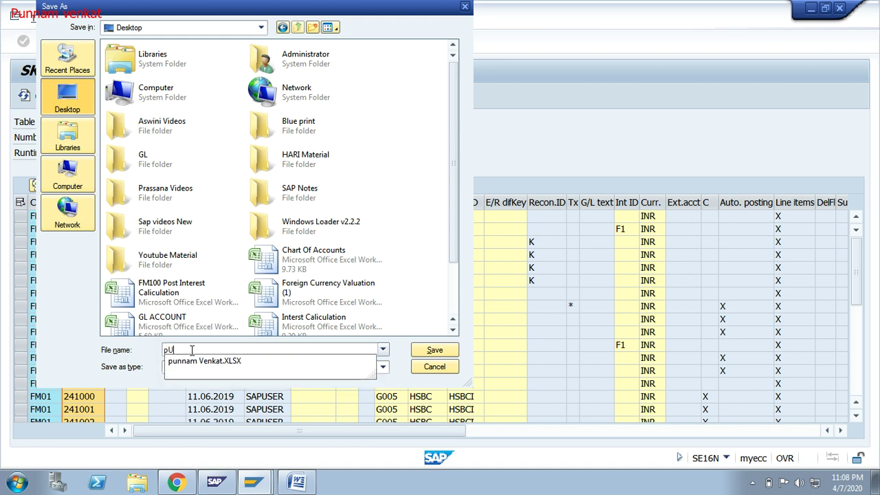
{"action": "key", "text": "BackSpace"}
{"action": "key", "text": "BackSpace"}
{"action": "type", "text": "p"}
{"action": "key", "text": "BackSpace"}
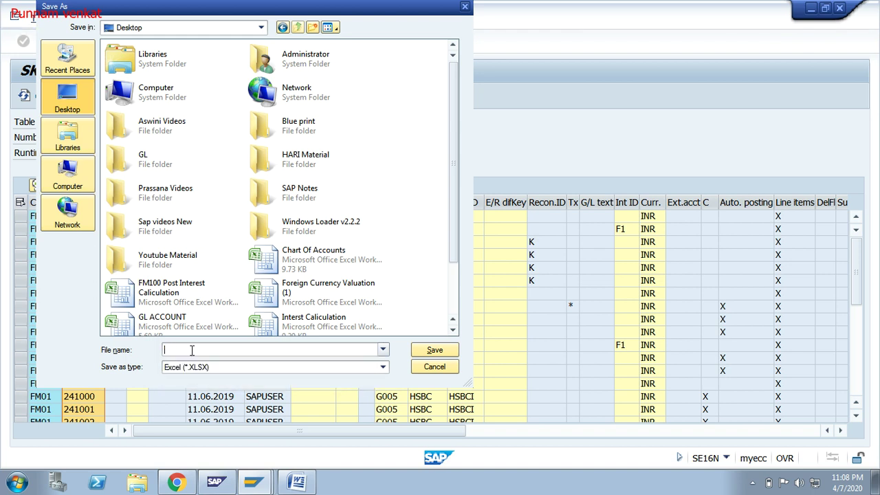
{"action": "type", "text": "p"}
{"action": "key", "text": "BackSpace"}
{"action": "type", "text": "Punnam"}
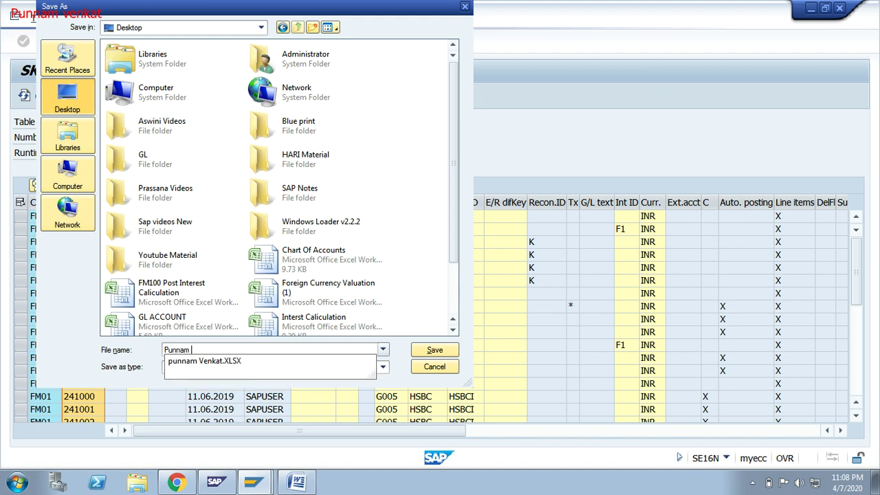
{"action": "left_click", "coordinate": [193, 350]}
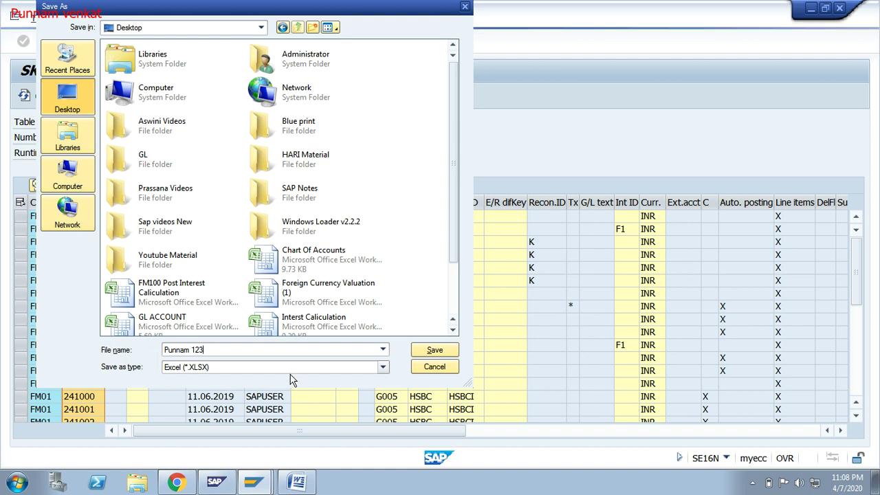
Step: Save the export file and allow SAP GUI to create it on the Desktop
{"action": "left_click", "coordinate": [433, 351]}
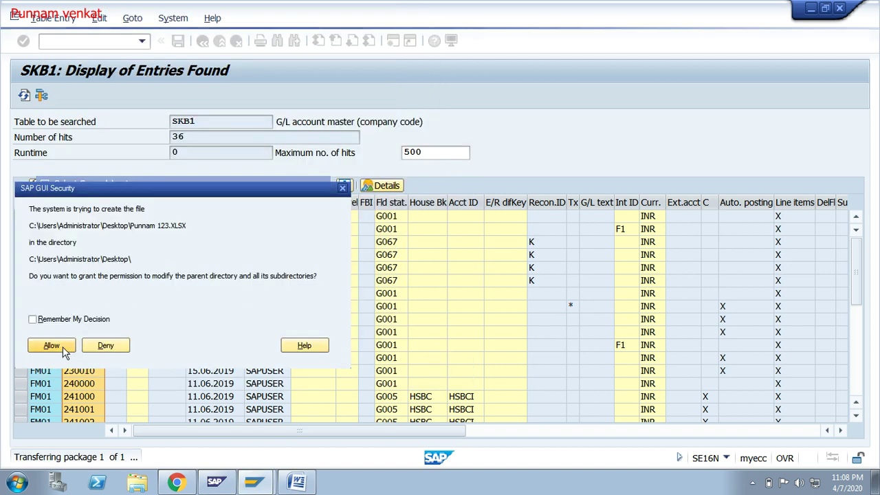
{"action": "left_click", "coordinate": [62, 346]}
{"action": "left_click", "coordinate": [51, 294]}
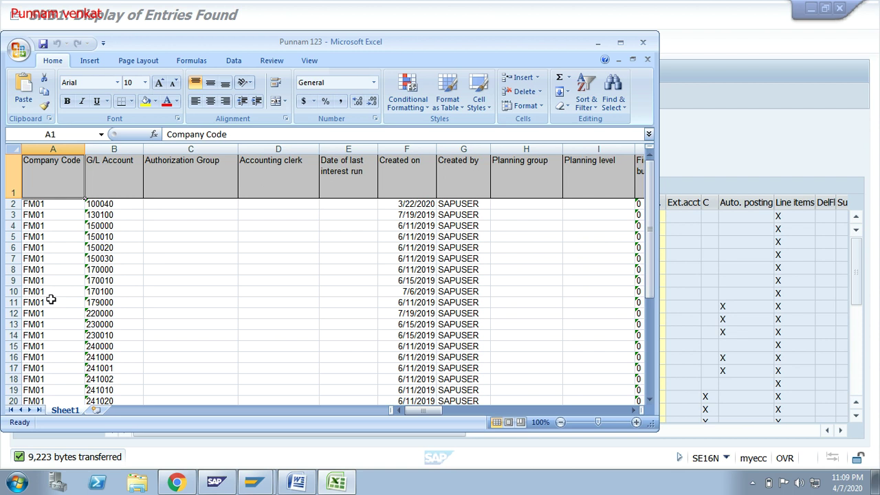
Step: Maximize the exported workbook and examine row 14 from Company Code across to Created on
{"action": "left_click", "coordinate": [620, 42]}
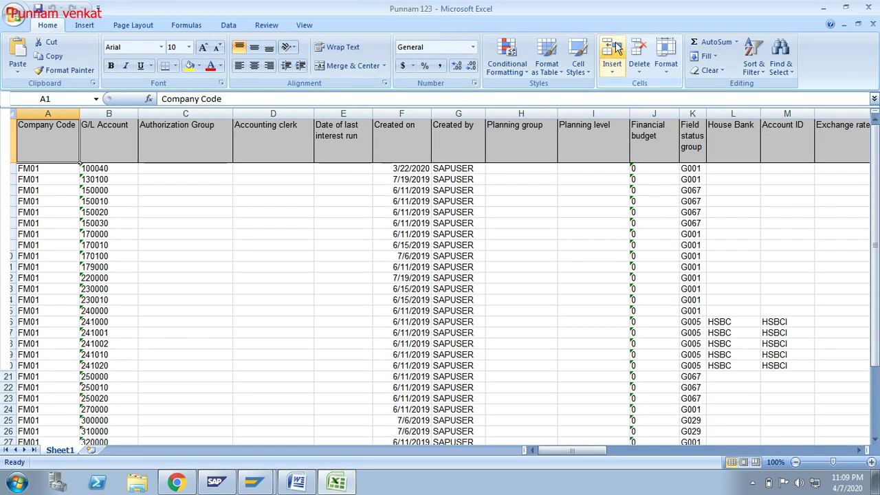
{"action": "left_click", "coordinate": [100, 302]}
{"action": "key", "text": "Left"}
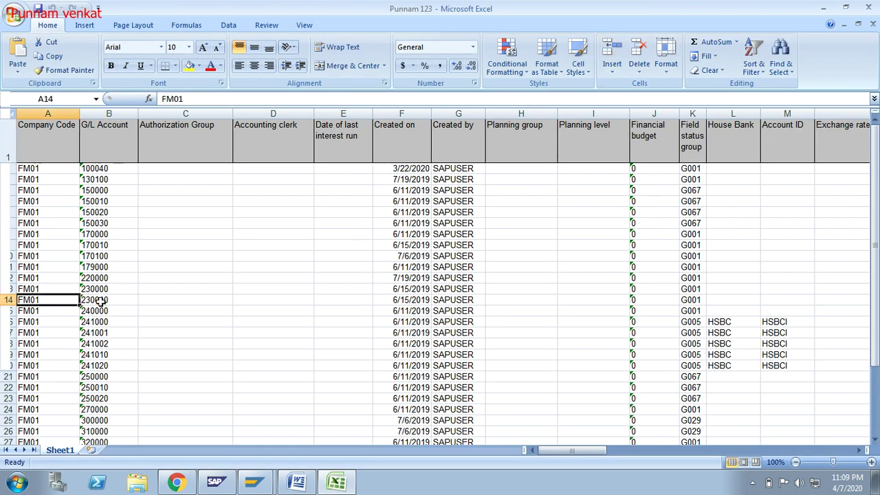
{"action": "key", "text": "Right"}
{"action": "key", "text": "Right"}
{"action": "key", "text": "Right"}
{"action": "key", "text": "Right"}
{"action": "key", "text": "Right"}
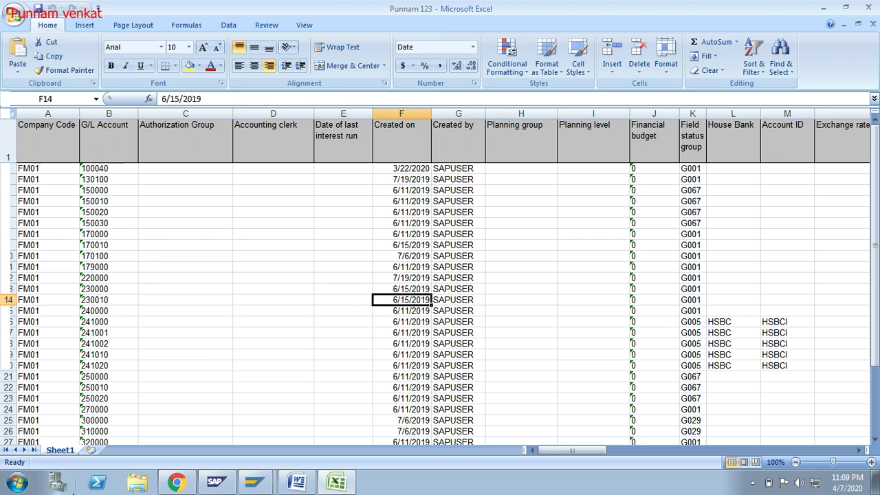
Step: Switch to the Word notes and highlight the phrase "Block Multiple GL" in the example section
{"action": "left_click", "coordinate": [297, 481]}
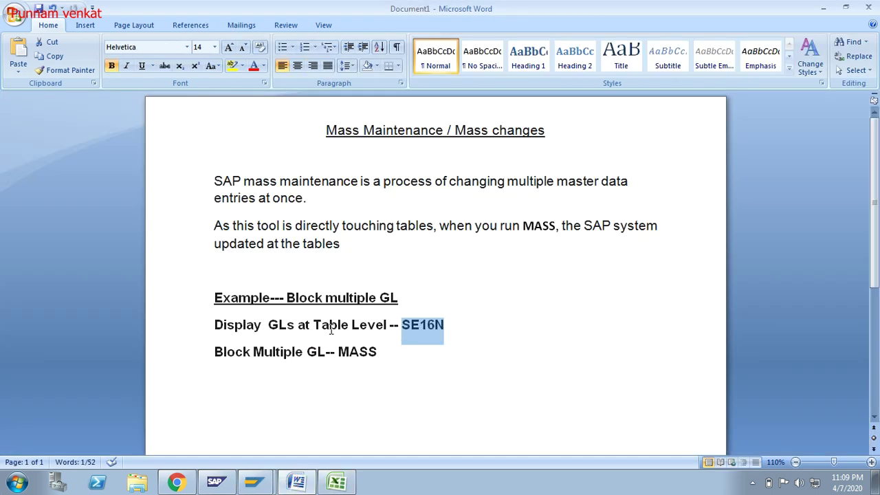
{"action": "left_click", "coordinate": [371, 325]}
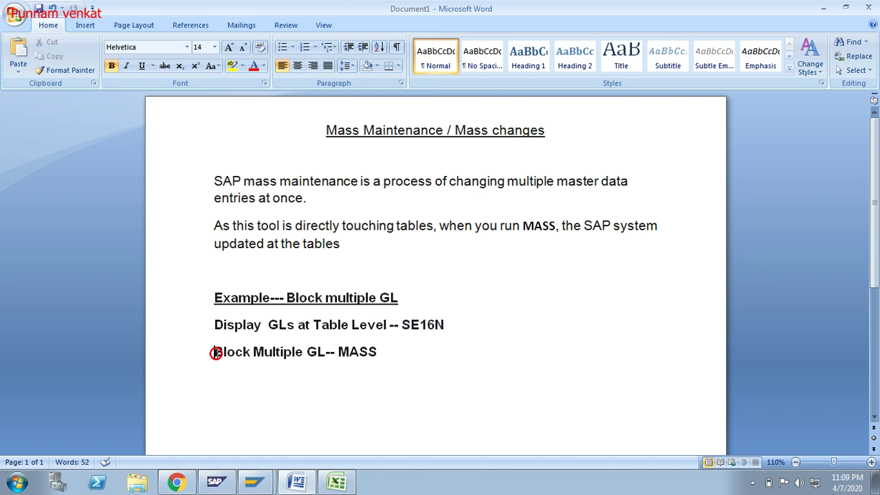
{"action": "left_click_drag", "start_coordinate": [217, 353], "coordinate": [315, 353]}
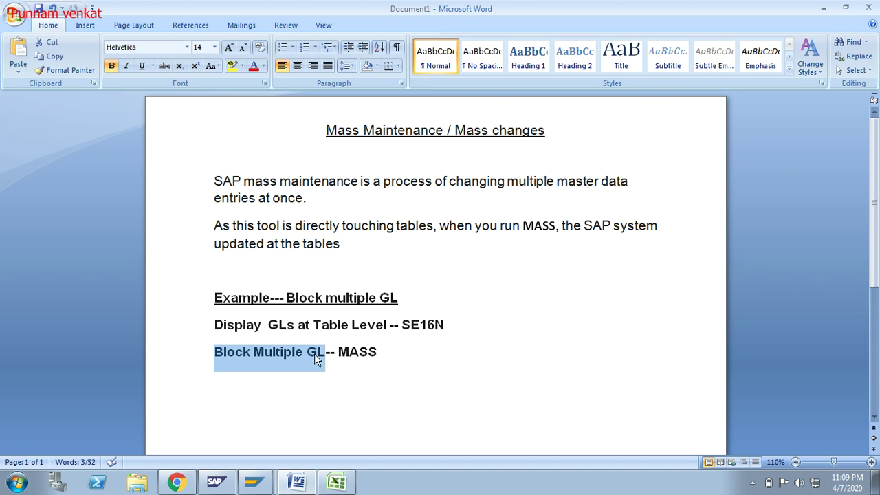
{"action": "type", "text": "xxxxxx"}
{"action": "key", "text": "ctrl+z"}
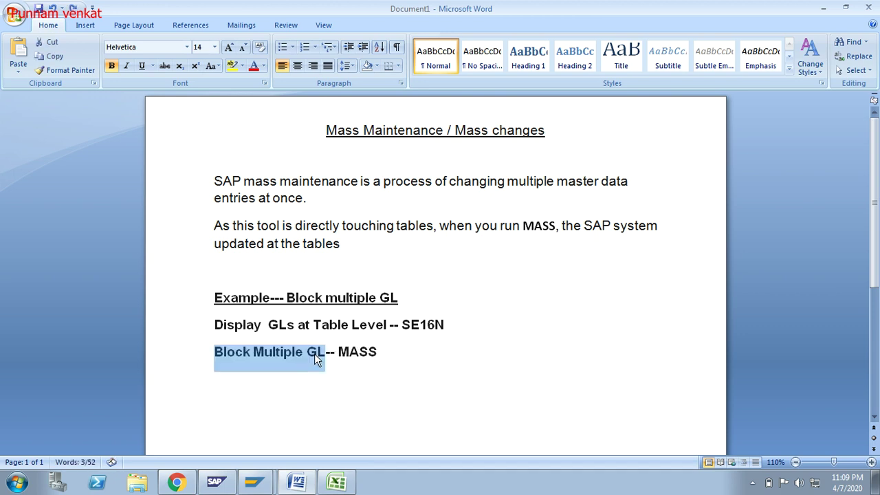
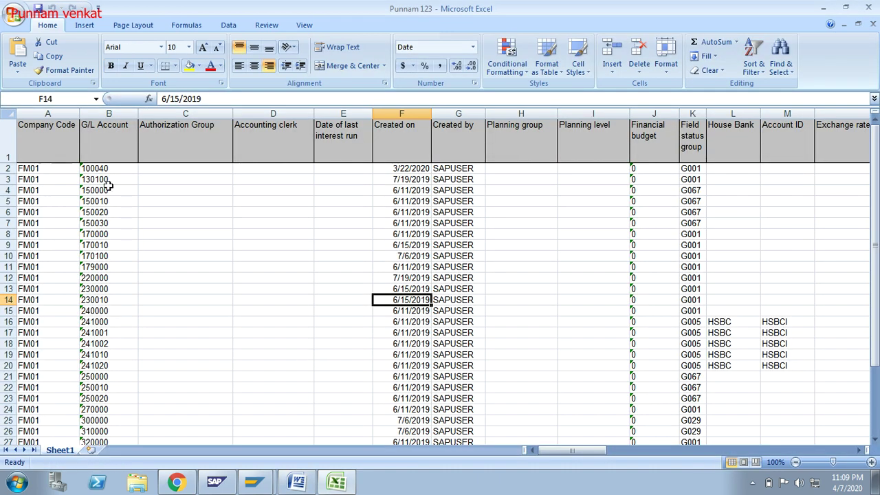
Step: Return to the exported Excel workbook and look through the G/L Account column, ending on its header
{"action": "left_click", "coordinate": [108, 167]}
{"action": "key", "text": "Down"}
{"action": "key", "text": "Down"}
{"action": "key", "text": "Down"}
{"action": "key", "text": "Down"}
{"action": "key", "text": "Down"}
{"action": "key", "text": "Down"}
{"action": "key", "text": "Down"}
{"action": "key", "text": "Down"}
{"action": "key", "text": "Down"}
{"action": "key", "text": "Down"}
{"action": "key", "text": "Down"}
{"action": "key", "text": "Down"}
{"action": "key", "text": "Down"}
{"action": "key", "text": "Down"}
{"action": "key", "text": "Down"}
{"action": "key", "text": "Down"}
{"action": "key", "text": "Down"}
{"action": "key", "text": "Down"}
{"action": "key", "text": "Down"}
{"action": "key", "text": "Down"}
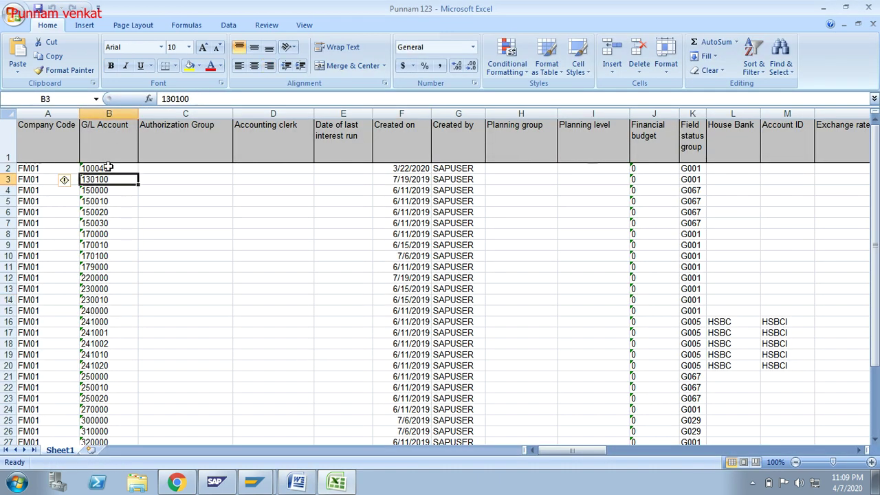
{"action": "key", "text": "Up"}
{"action": "key", "text": "Up"}
{"action": "key", "text": "Up"}
{"action": "key", "text": "Up"}
{"action": "key", "text": "Up"}
{"action": "key", "text": "Up"}
{"action": "key", "text": "Up"}
{"action": "key", "text": "Up"}
{"action": "key", "text": "Up"}
{"action": "key", "text": "Up"}
{"action": "key", "text": "Up"}
{"action": "key", "text": "Up"}
{"action": "key", "text": "Up"}
{"action": "key", "text": "Up"}
{"action": "key", "text": "Up"}
{"action": "key", "text": "Up"}
{"action": "key", "text": "Up"}
{"action": "key", "text": "Up"}
{"action": "key", "text": "Up"}
{"action": "key", "text": "Up"}
{"action": "key", "text": "Up"}
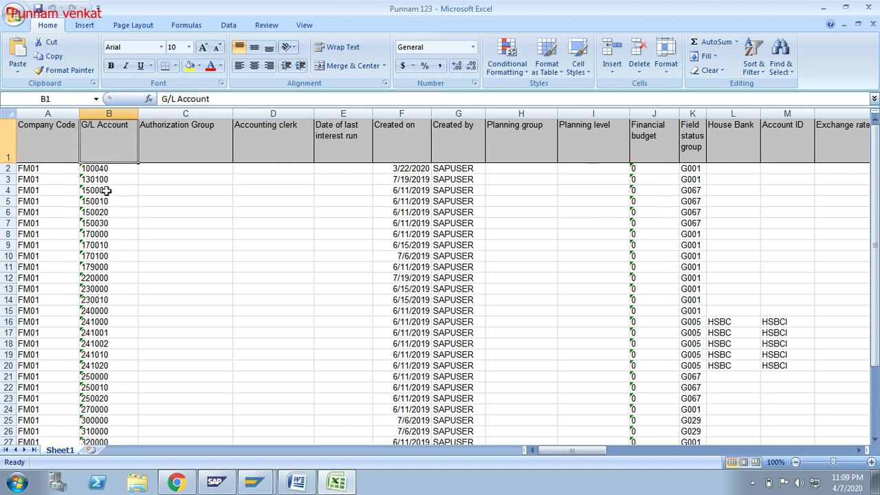
Step: Highlight the G/L accounts 220000 through 270000 in cells B12:B24 with a yellow fill
{"action": "left_click", "coordinate": [94, 277]}
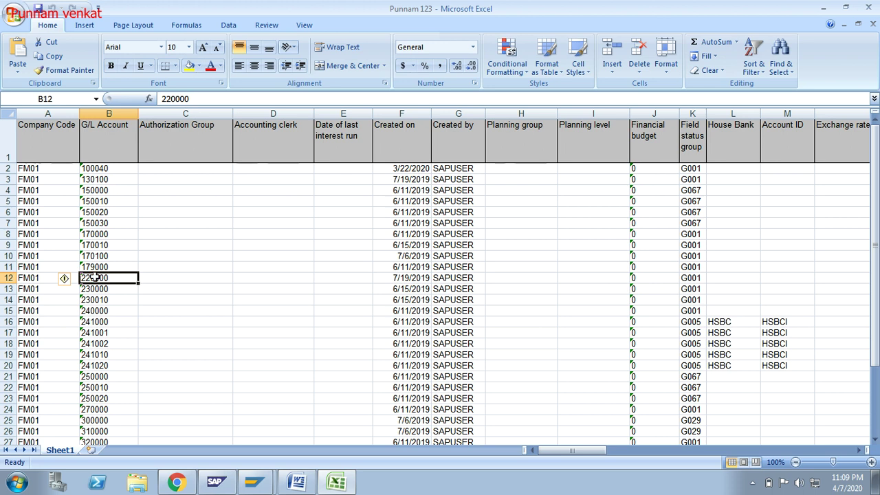
{"action": "key", "text": "shift+Down"}
{"action": "key", "text": "shift+Down"}
{"action": "key", "text": "shift+Down"}
{"action": "key", "text": "shift+Down"}
{"action": "key", "text": "shift+Down"}
{"action": "key", "text": "shift+Down"}
{"action": "key", "text": "shift+Down"}
{"action": "key", "text": "shift+Down"}
{"action": "key", "text": "shift+Down"}
{"action": "key", "text": "shift+Down"}
{"action": "key", "text": "shift+Down"}
{"action": "key", "text": "shift+Down"}
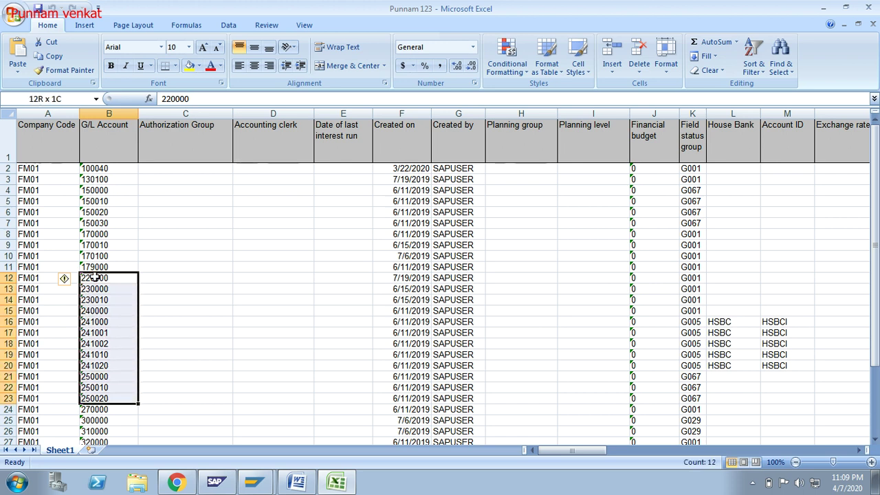
{"action": "left_click", "coordinate": [189, 65]}
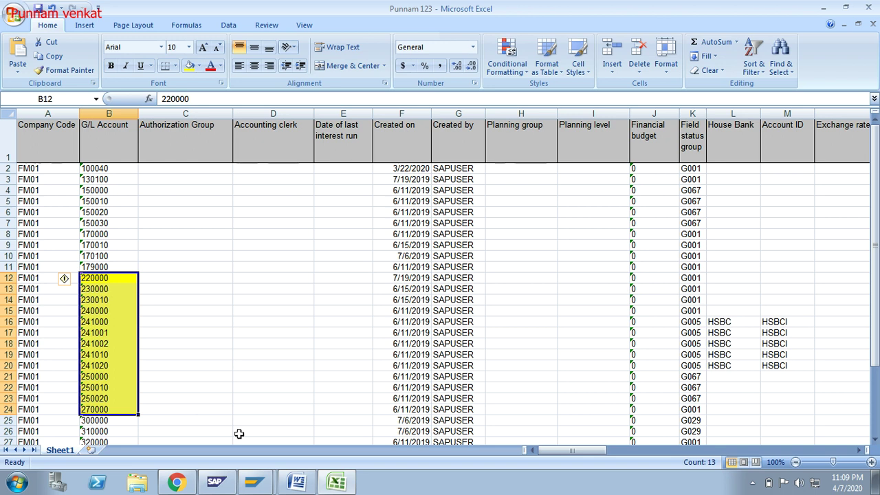
Step: Switch to SAP and exit the SKB1 entries display to the Easy Access screen with /n
{"action": "left_click", "coordinate": [251, 481]}
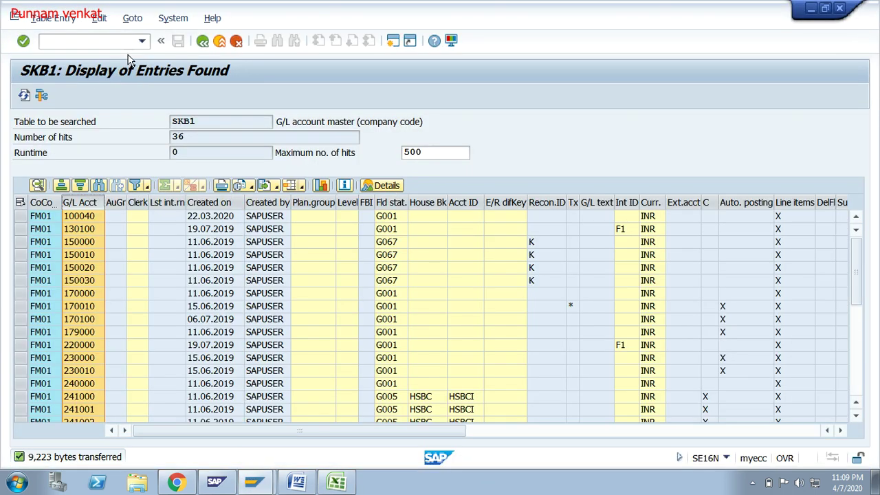
{"action": "left_click", "coordinate": [128, 42]}
{"action": "type", "text": "/n"}
{"action": "key", "text": "Return"}
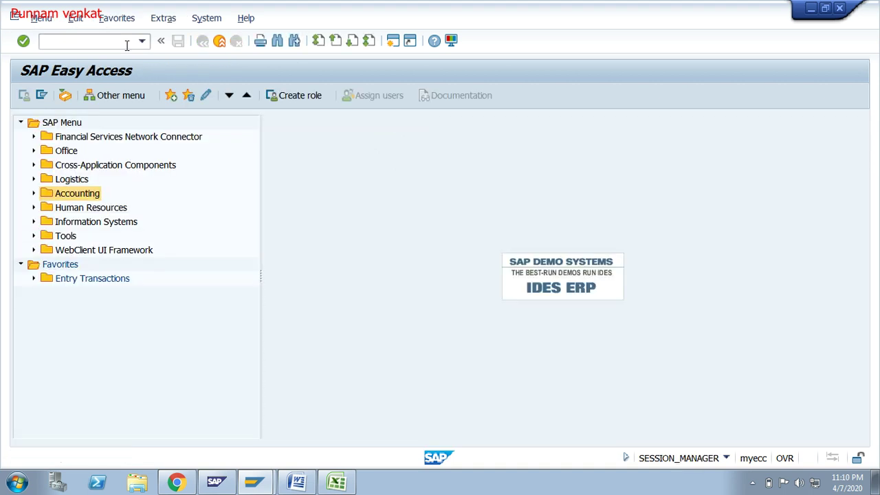
Step: Switch to the Word notes and highlight the transaction code MASS in the "Block Multiple GL" line
{"action": "key", "text": "alt+Tab"}
{"action": "key", "text": "alt+Tab"}
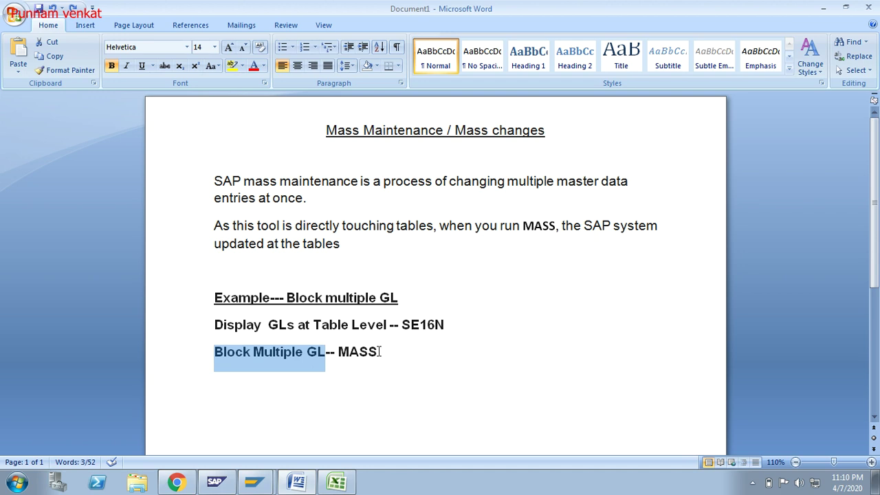
{"action": "left_click_drag", "start_coordinate": [379, 352], "coordinate": [345, 353]}
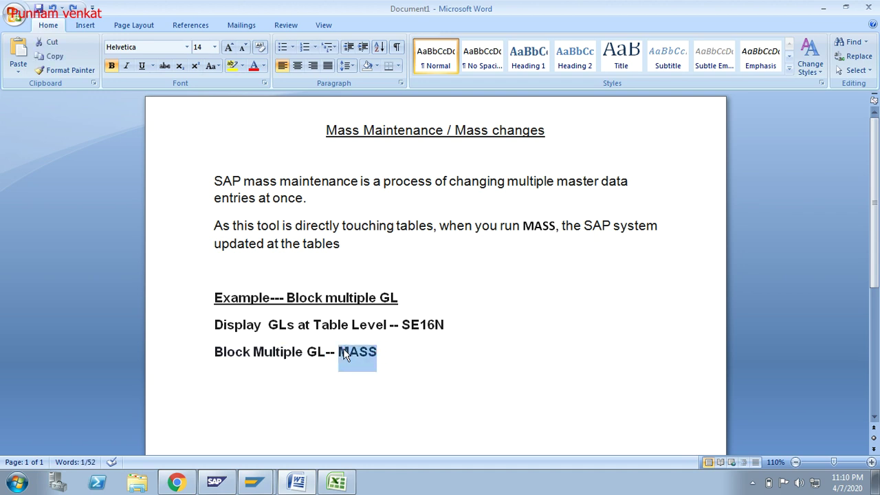
Step: Return to SAP and start the Mass Maintenance transaction with the code MASS
{"action": "key", "text": "alt+Tab"}
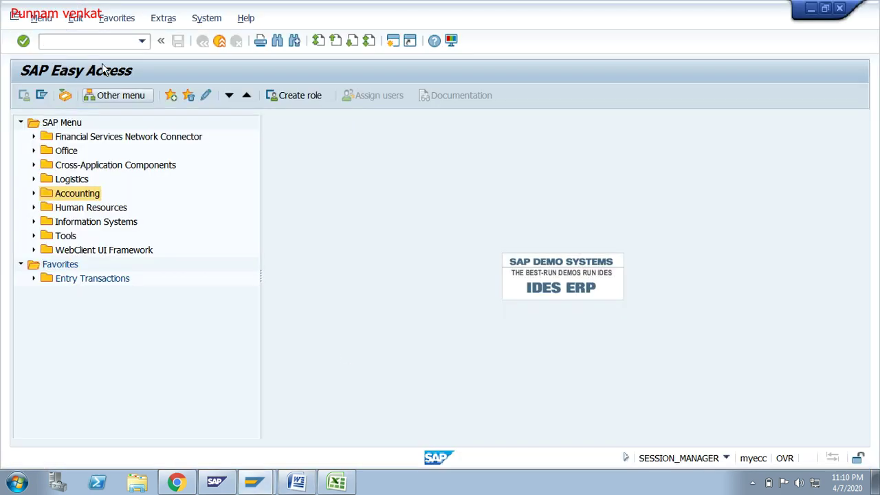
{"action": "type", "text": "m"}
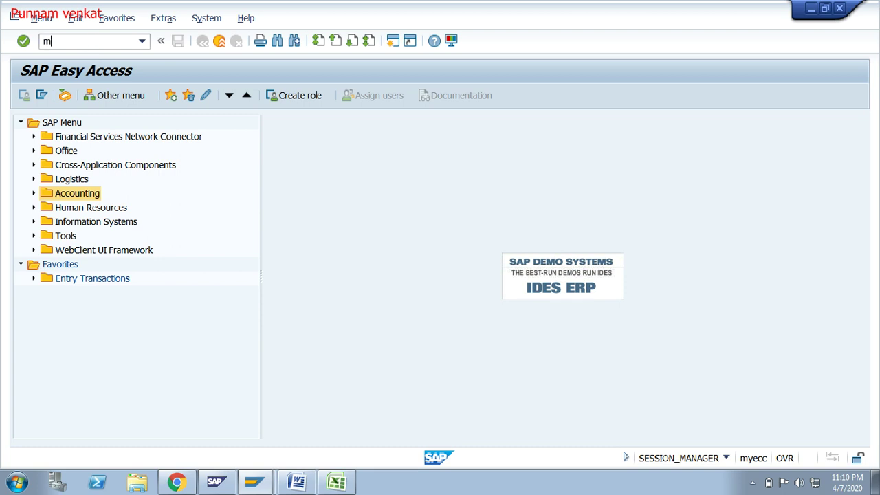
{"action": "key", "text": "BackSpace"}
{"action": "type", "text": "MASS"}
{"action": "key", "text": "Return"}
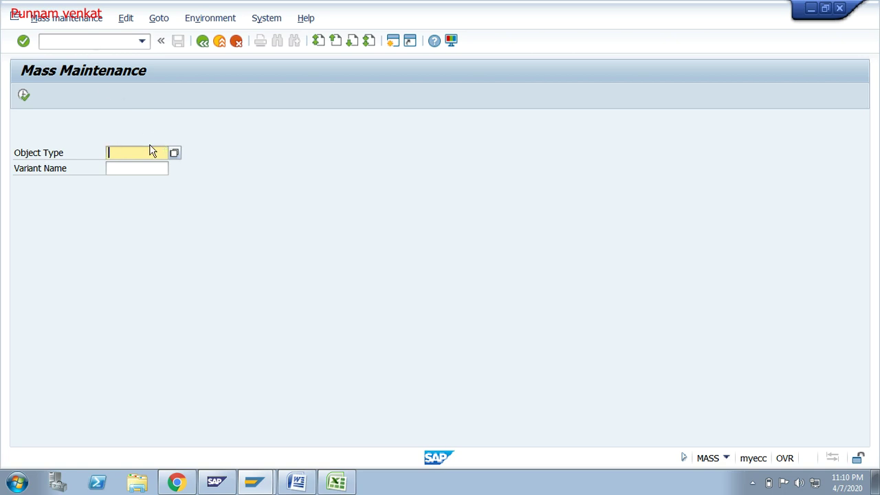
Step: List the available object types and examine the entries, including Cost Center, Profit center, Customers and Vendors
{"action": "left_click", "coordinate": [174, 152]}
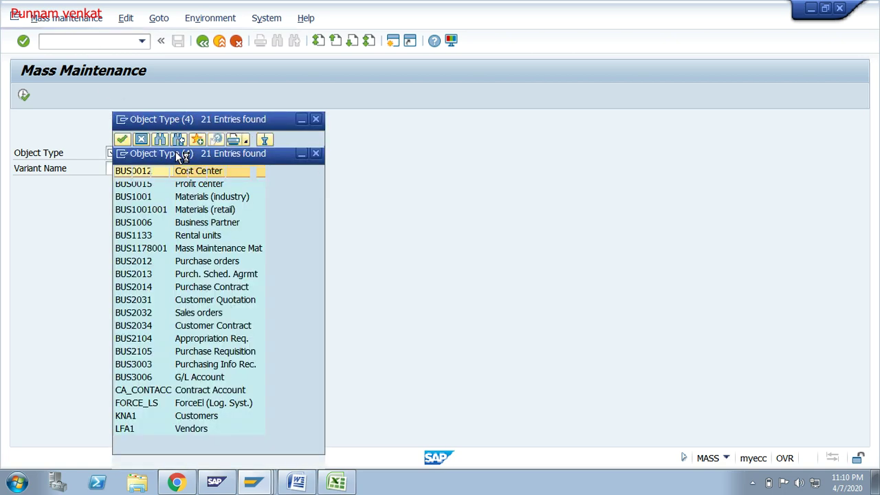
{"action": "left_click", "coordinate": [209, 198]}
{"action": "key", "text": "Down"}
{"action": "key", "text": "Down"}
{"action": "key", "text": "Down"}
{"action": "key", "text": "Down"}
{"action": "key", "text": "Down"}
{"action": "key", "text": "Down"}
{"action": "key", "text": "Down"}
{"action": "key", "text": "Down"}
{"action": "key", "text": "Down"}
{"action": "key", "text": "Down"}
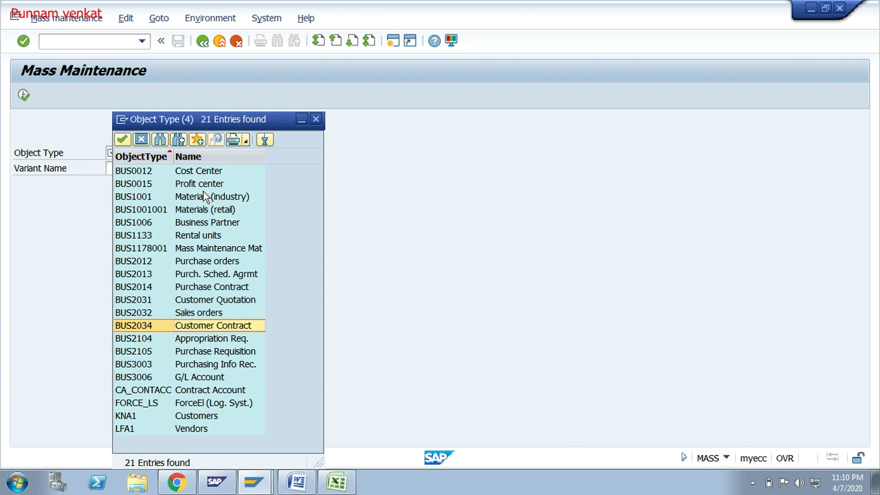
{"action": "left_click", "coordinate": [197, 185]}
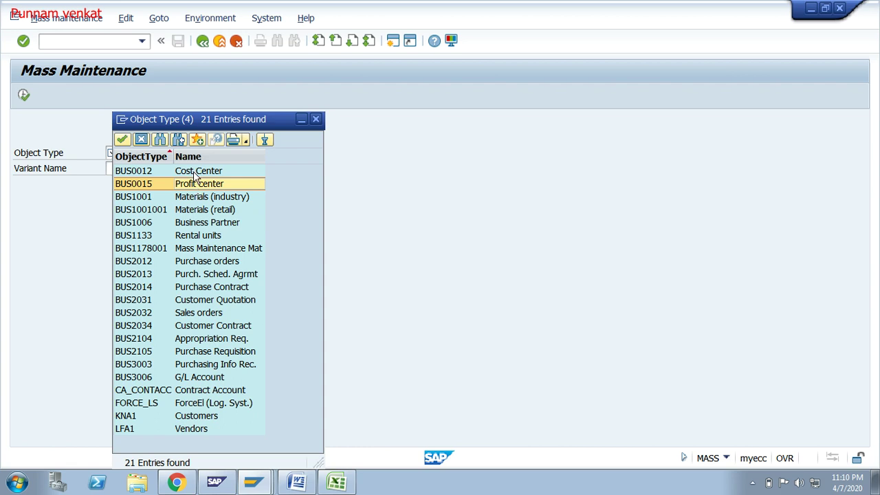
{"action": "left_click", "coordinate": [195, 172]}
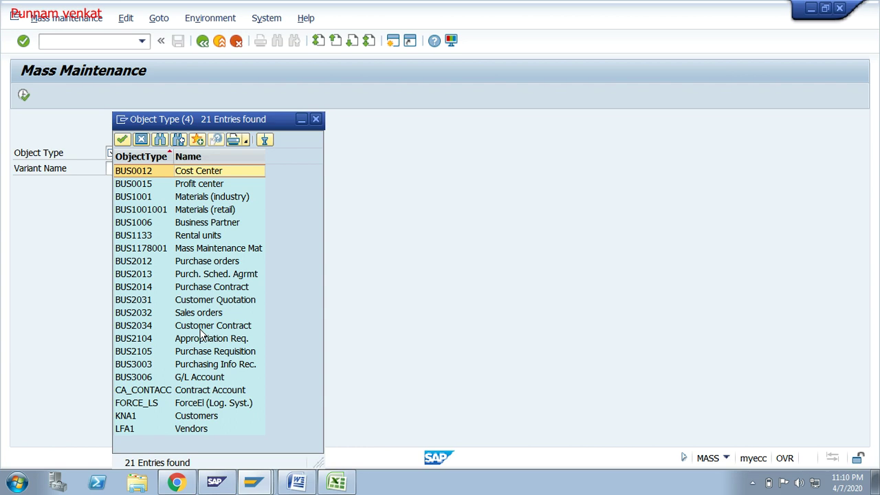
{"action": "left_click", "coordinate": [192, 420]}
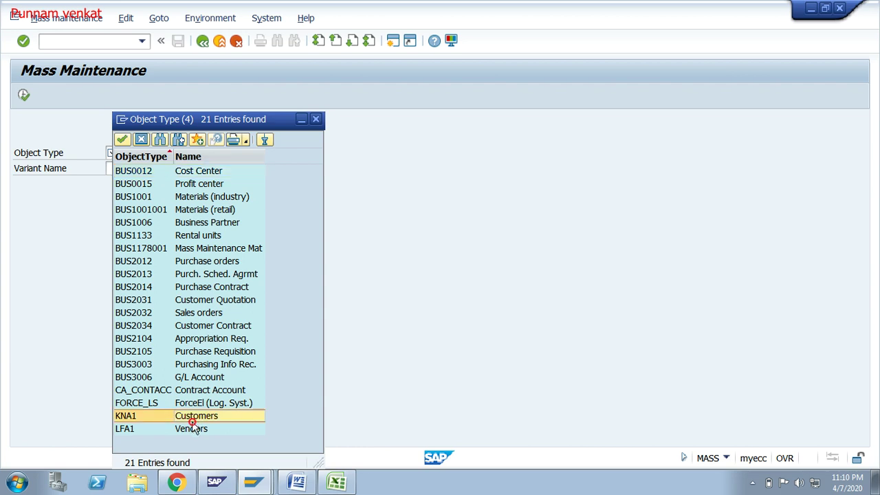
{"action": "left_click", "coordinate": [192, 425]}
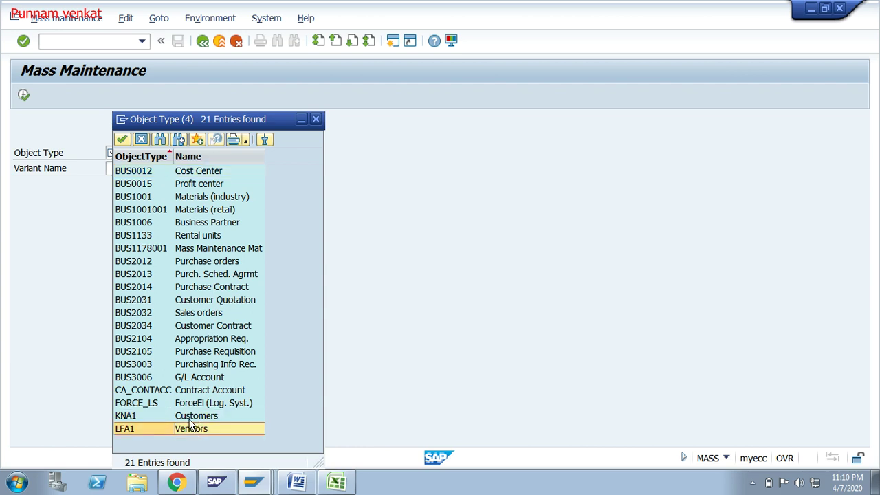
{"action": "left_click", "coordinate": [191, 420]}
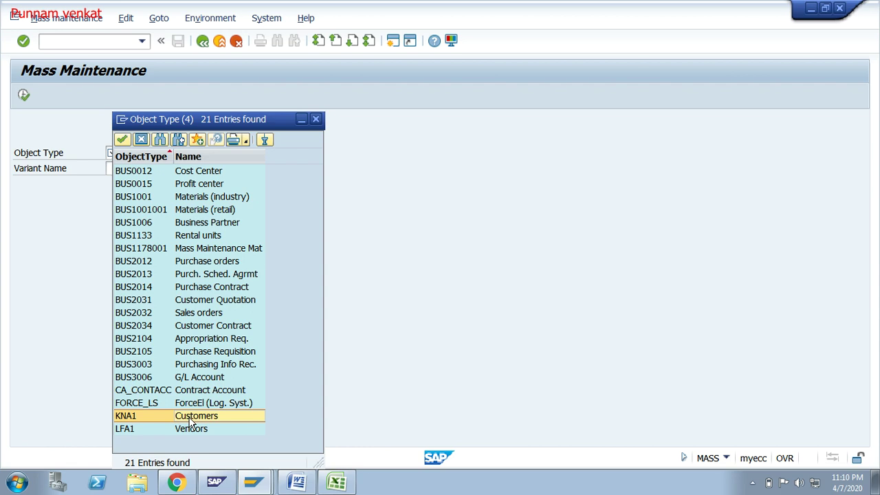
Step: Choose G/L Account (BUS3006) as the object type, execute, and acknowledge the information about selecting tables
{"action": "left_click", "coordinate": [191, 379]}
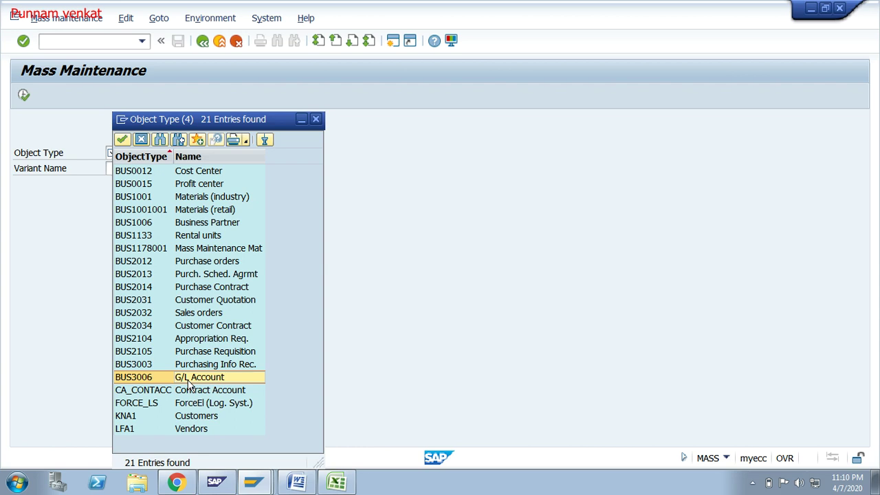
{"action": "double_click", "coordinate": [187, 381]}
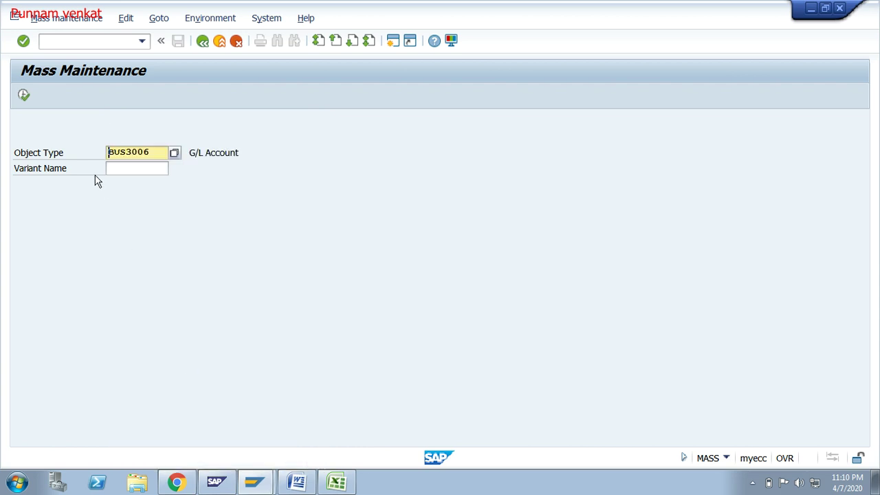
{"action": "left_click", "coordinate": [24, 97]}
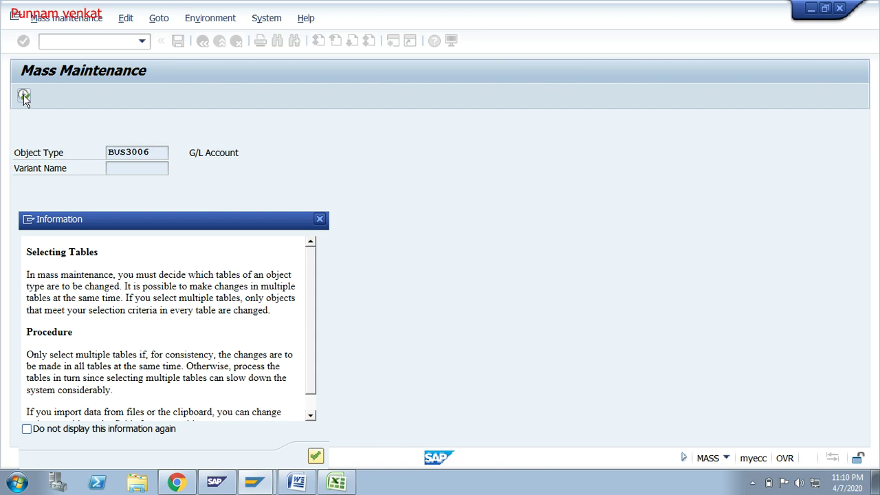
{"action": "left_click", "coordinate": [315, 457]}
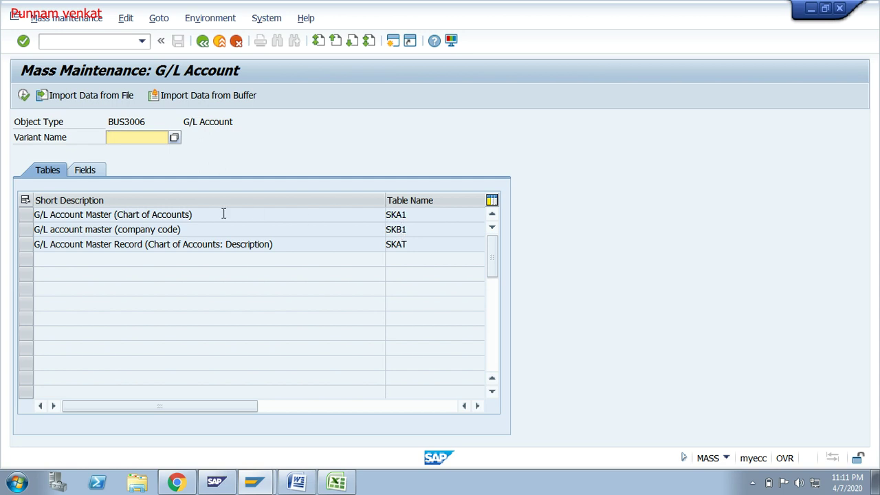
Step: Select the table SKB1, G/L account master (company code), execute, and accept the mass maintenance warning
{"action": "left_click_drag", "start_coordinate": [201, 213], "coordinate": [123, 215]}
{"action": "double_click", "coordinate": [415, 228]}
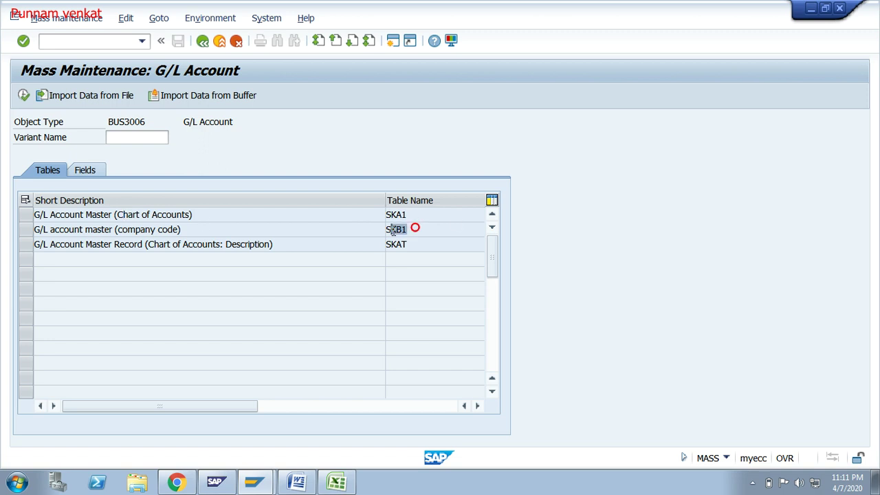
{"action": "left_click_drag", "start_coordinate": [206, 232], "coordinate": [119, 230]}
{"action": "left_click", "coordinate": [24, 231]}
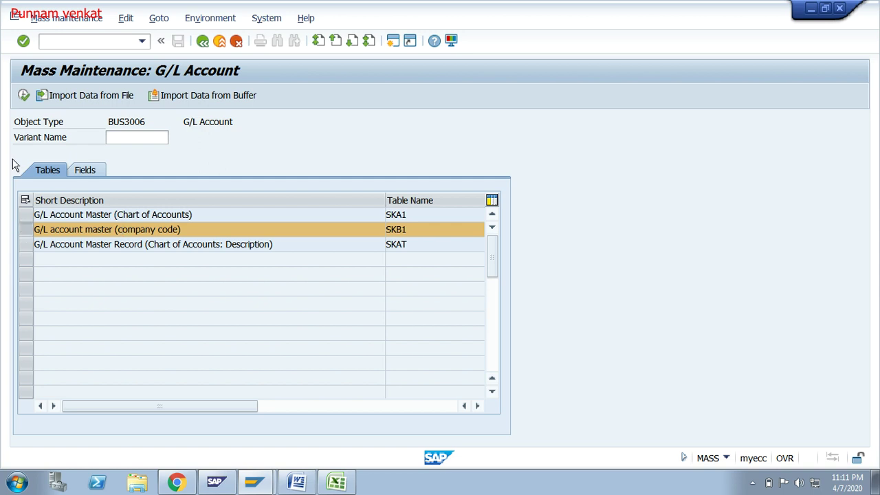
{"action": "left_click", "coordinate": [23, 97]}
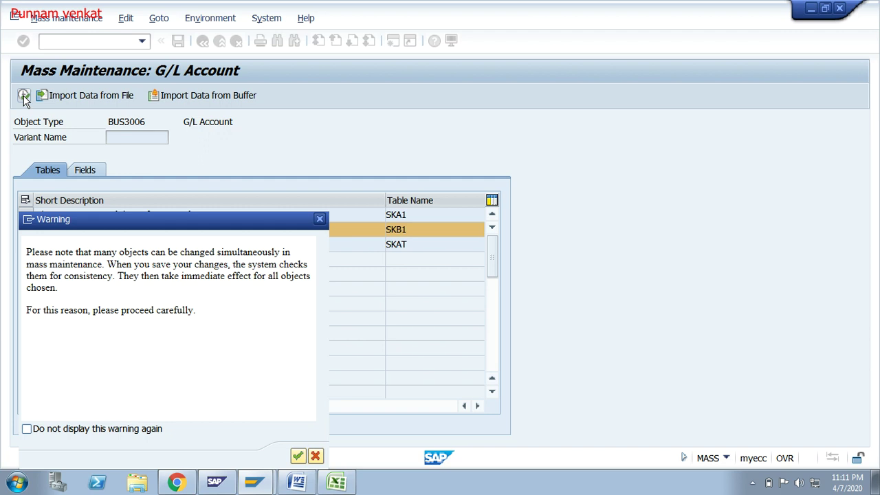
{"action": "left_click", "coordinate": [298, 455]}
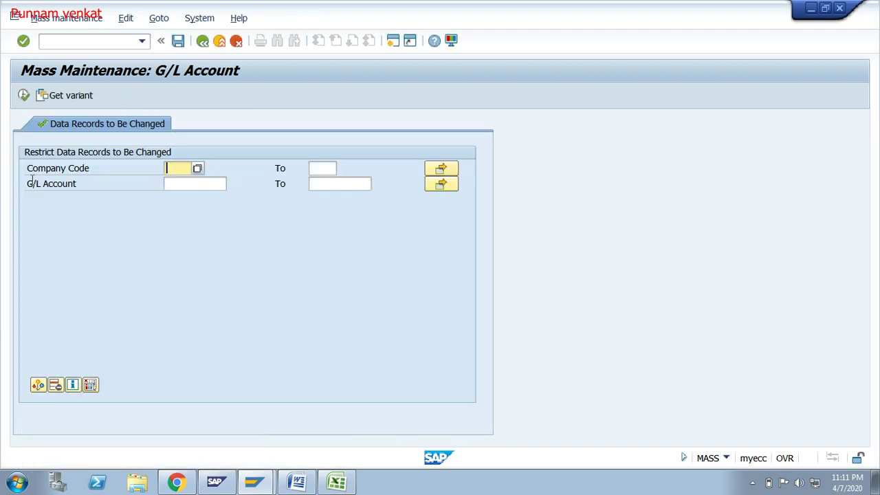
Step: Restrict the data records to company code FM01 and open the multiple selection for G/L Account
{"action": "left_click", "coordinate": [169, 168]}
{"action": "type", "text": "FM01"}
{"action": "left_click", "coordinate": [442, 185]}
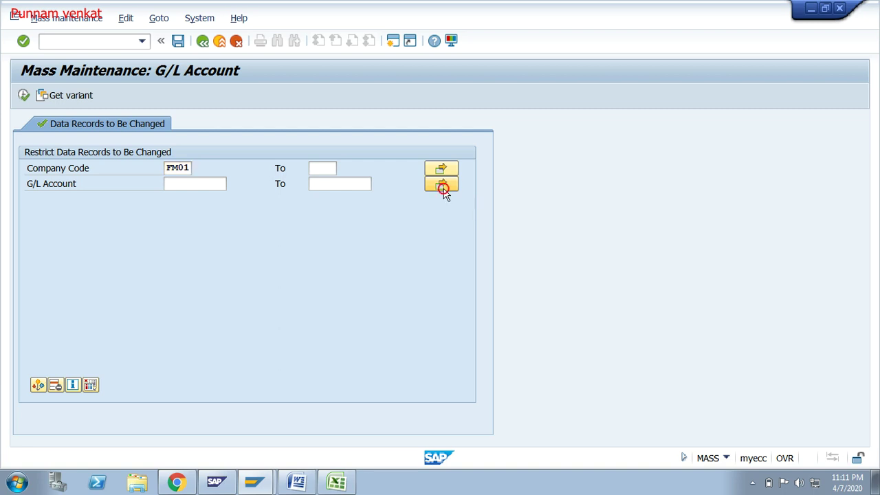
Step: Switch to the Excel workbook and copy the yellow-highlighted G/L accounts in B12:B24
{"action": "left_click", "coordinate": [337, 480]}
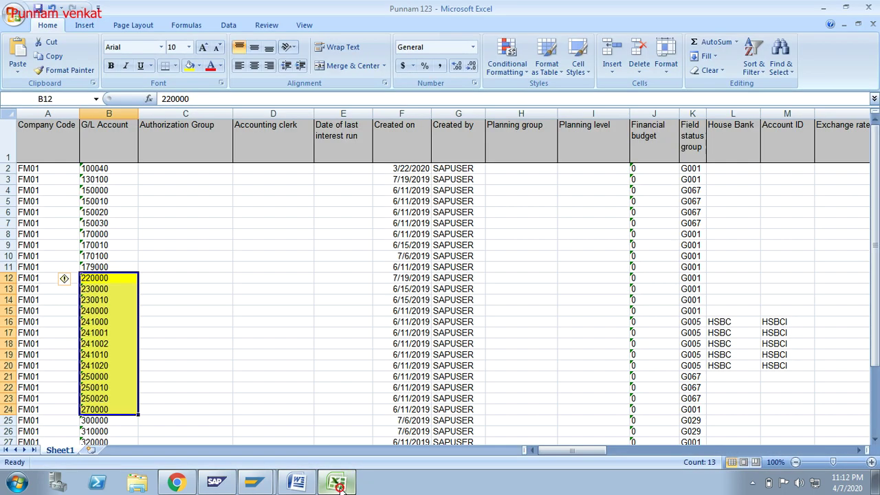
{"action": "left_click", "coordinate": [101, 277]}
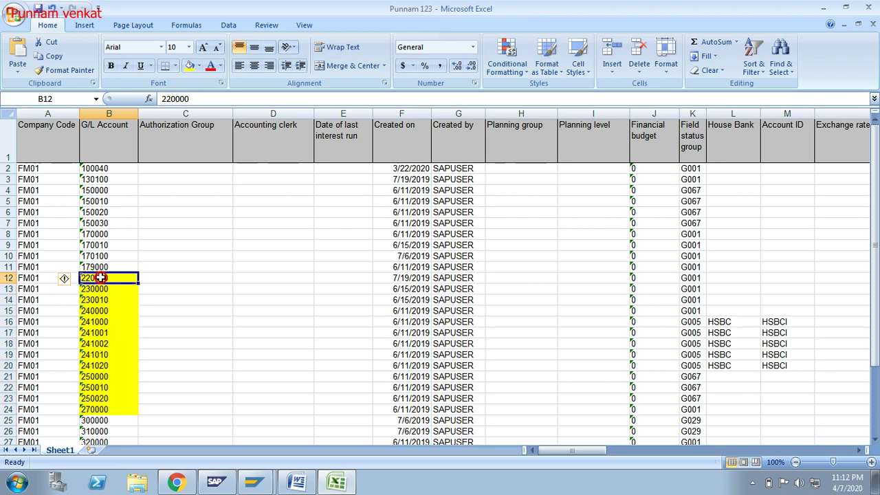
{"action": "left_click", "coordinate": [110, 411]}
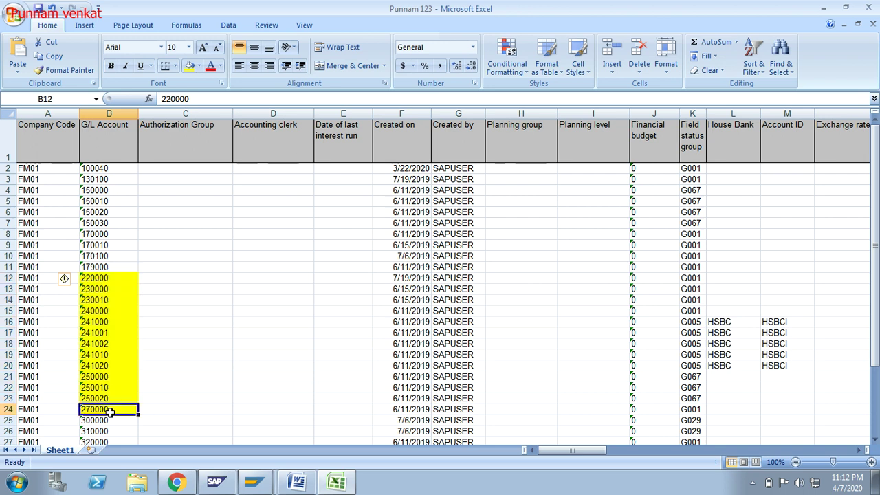
{"action": "left_click", "coordinate": [99, 278]}
{"action": "key", "text": "shift+Down"}
{"action": "key", "text": "shift+Down"}
{"action": "key", "text": "shift+Down"}
{"action": "key", "text": "shift+Down"}
{"action": "key", "text": "shift+Down"}
{"action": "key", "text": "shift+Down"}
{"action": "key", "text": "shift+Down"}
{"action": "key", "text": "shift+Down"}
{"action": "key", "text": "shift+Down"}
{"action": "key", "text": "shift+Down"}
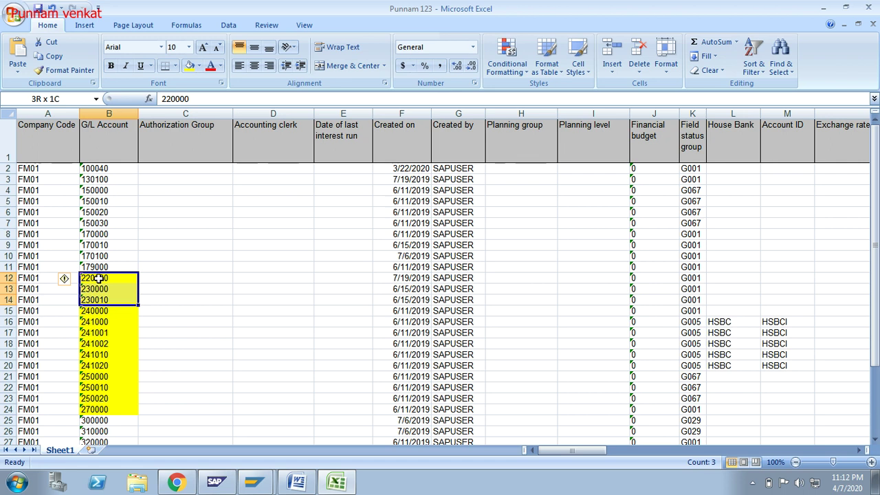
{"action": "key", "text": "shift+Down"}
{"action": "key", "text": "shift+Down"}
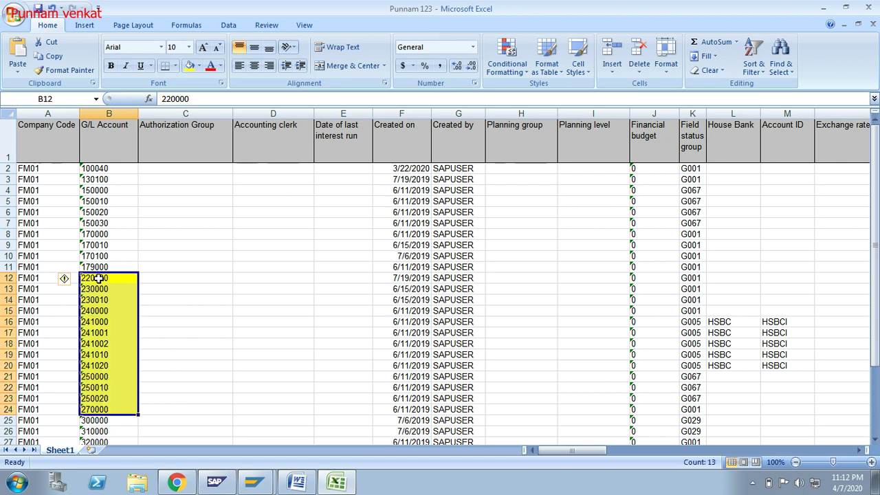
{"action": "key", "text": "ctrl+c"}
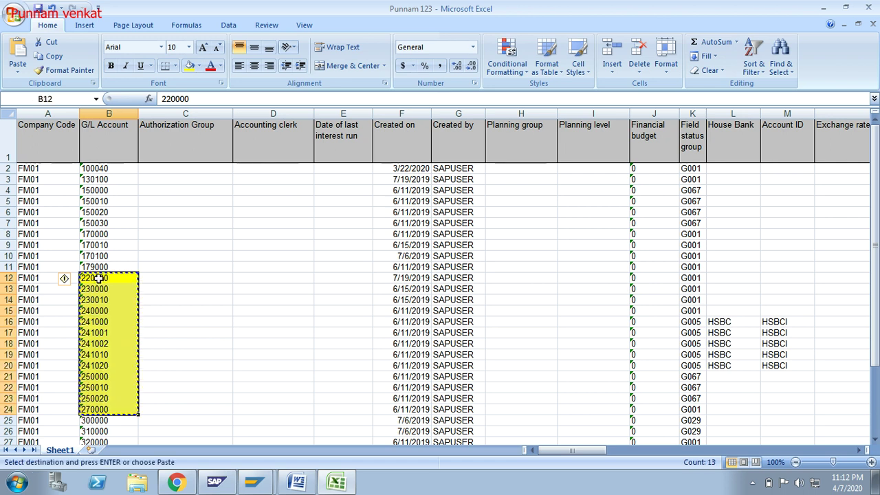
Step: Return to SAP, upload the copied G/L accounts from the clipboard as single values, and apply the multiple selection
{"action": "key", "text": "alt+Tab"}
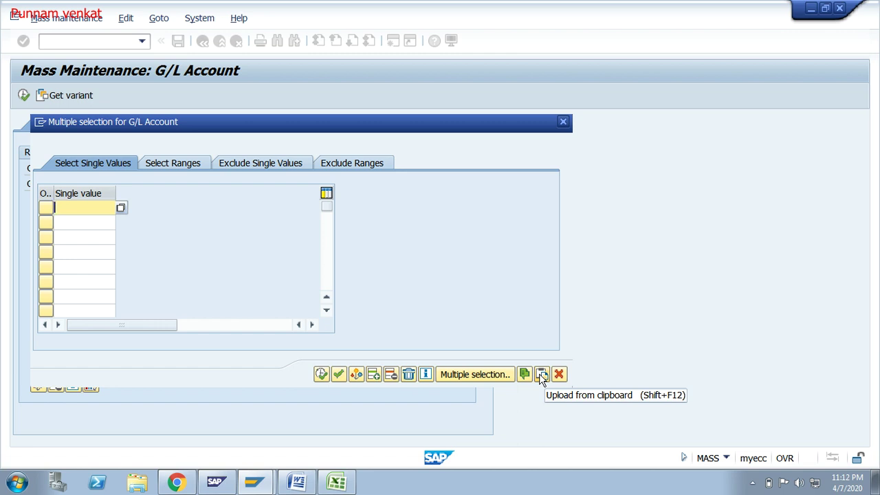
{"action": "left_click", "coordinate": [541, 375]}
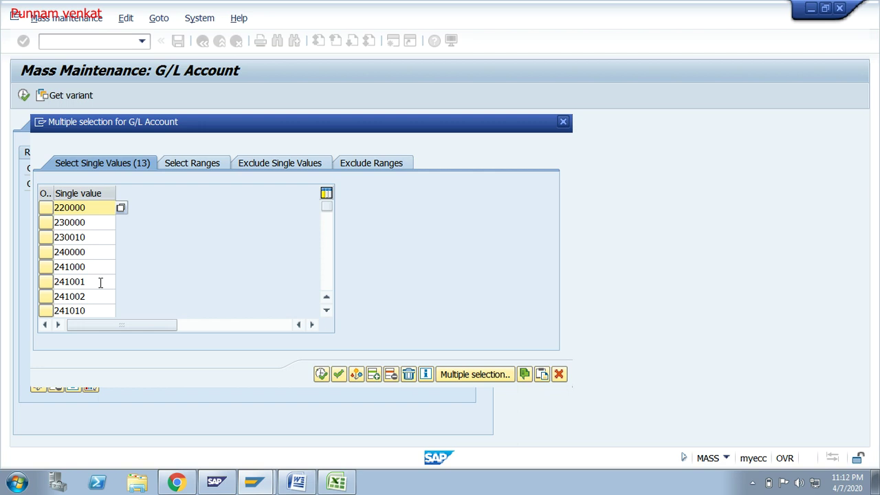
{"action": "left_click", "coordinate": [321, 375]}
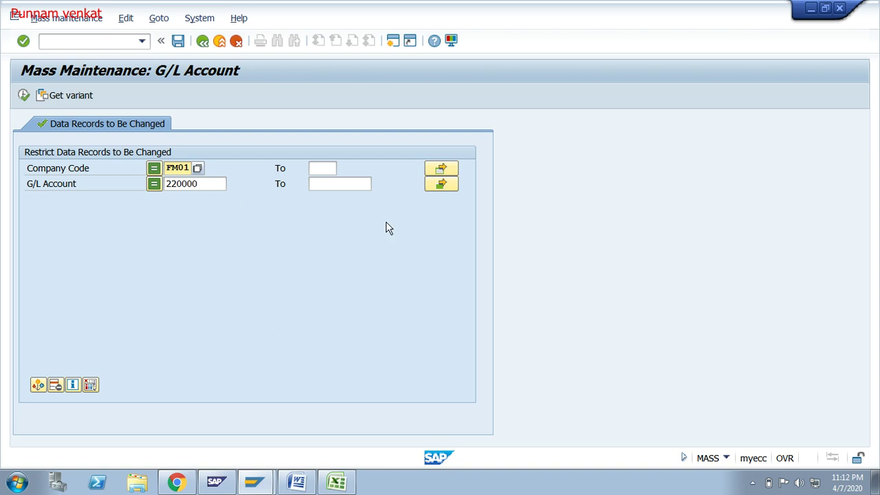
Step: Check the uploaded single values in the G/L Account multiple selection and execute the selection to load the account records
{"action": "left_click", "coordinate": [442, 187]}
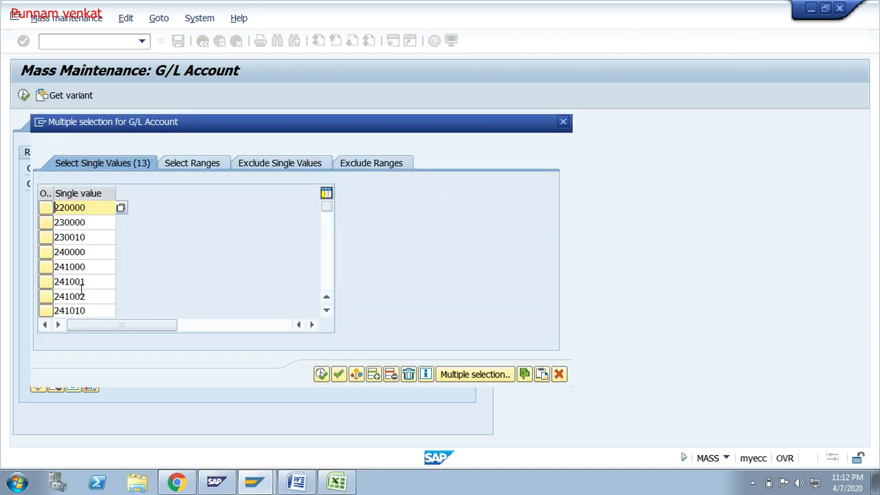
{"action": "left_click", "coordinate": [321, 374]}
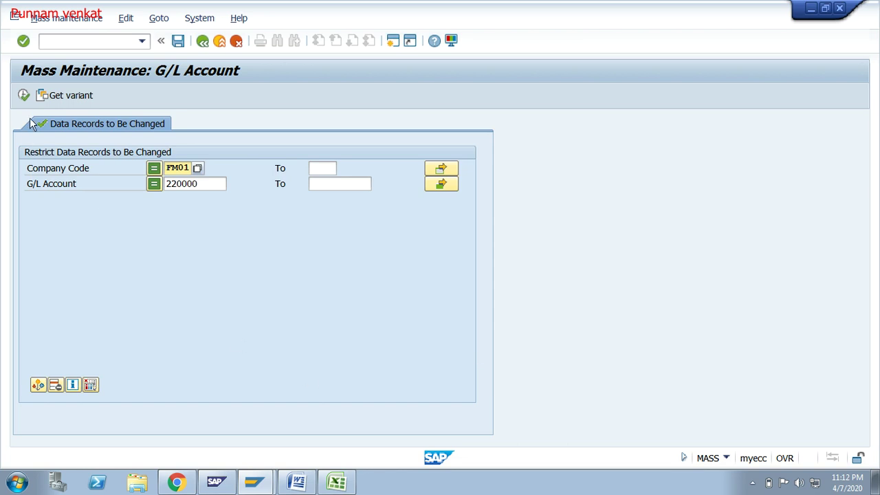
{"action": "left_click", "coordinate": [24, 96]}
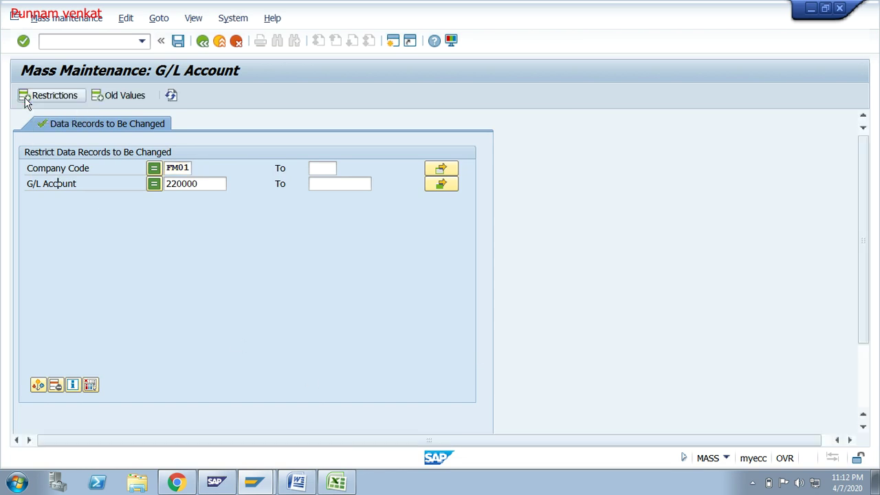
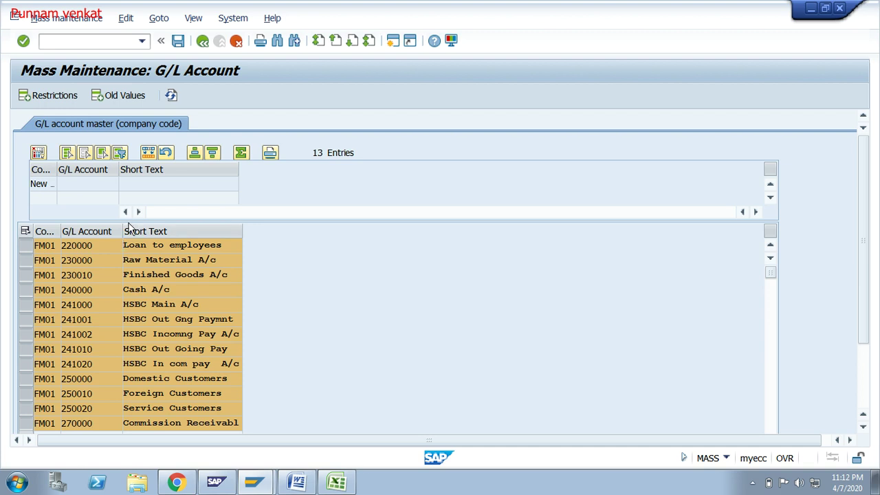
Step: Open the field selection for the G/L account master and examine the whole pool of available fields
{"action": "left_click", "coordinate": [41, 159]}
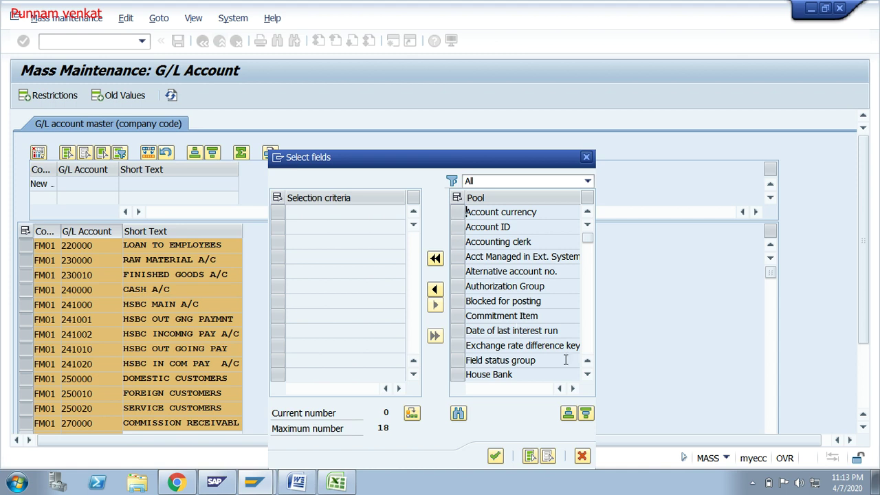
{"action": "left_click", "coordinate": [587, 375]}
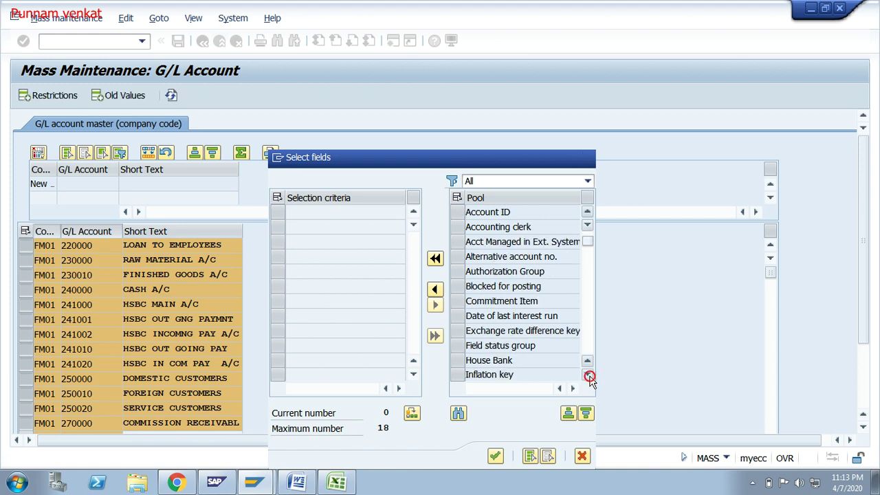
{"action": "left_click", "coordinate": [588, 376]}
{"action": "left_click", "coordinate": [588, 377]}
{"action": "left_click", "coordinate": [588, 376]}
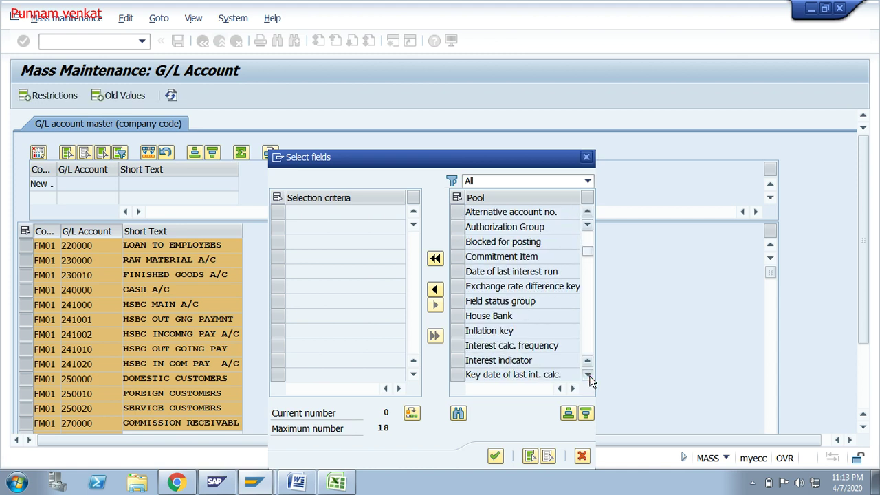
{"action": "left_click", "coordinate": [588, 376]}
{"action": "left_click", "coordinate": [589, 376]}
{"action": "left_click", "coordinate": [588, 376]}
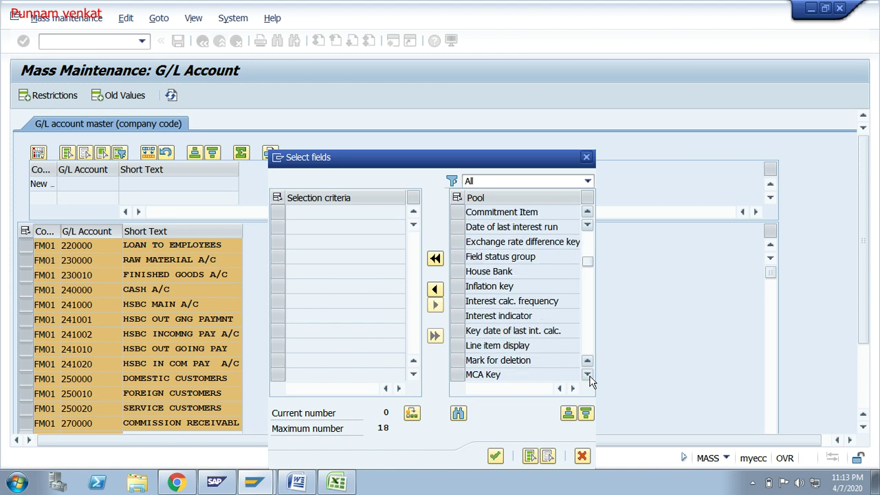
{"action": "left_click", "coordinate": [589, 376]}
{"action": "left_click", "coordinate": [589, 376]}
{"action": "left_click", "coordinate": [588, 377]}
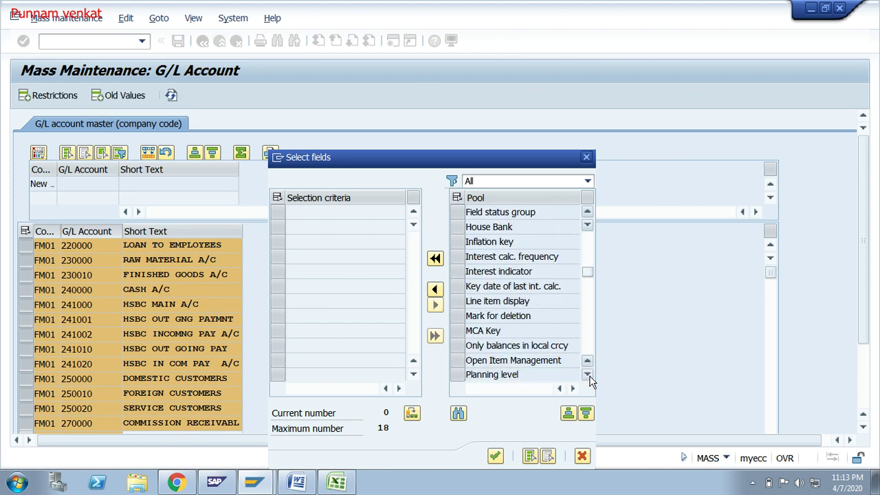
{"action": "left_click", "coordinate": [589, 376]}
{"action": "left_click", "coordinate": [588, 376]}
{"action": "left_click", "coordinate": [589, 376]}
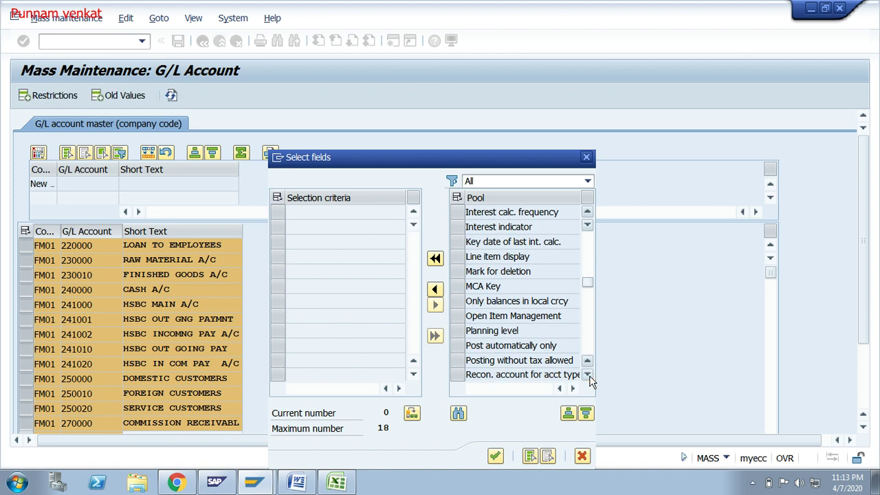
{"action": "left_click", "coordinate": [588, 376]}
{"action": "left_click", "coordinate": [588, 376]}
{"action": "left_click", "coordinate": [588, 376]}
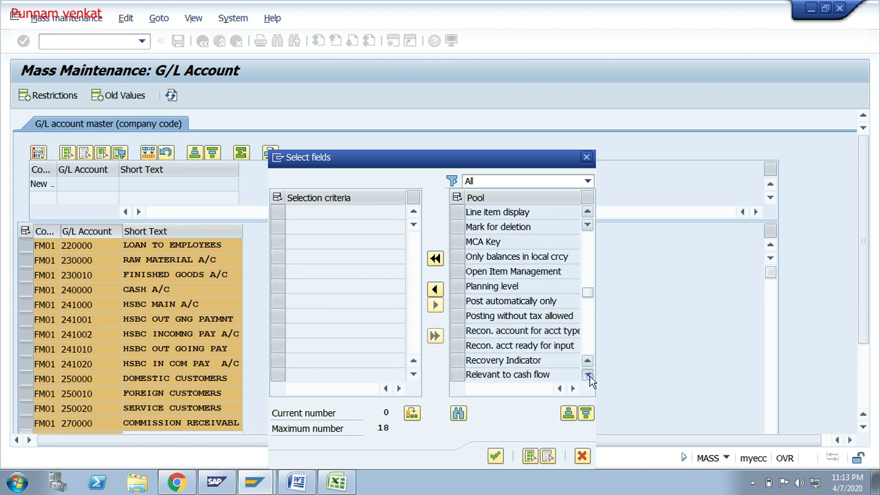
{"action": "left_click", "coordinate": [588, 376]}
{"action": "left_click", "coordinate": [589, 376]}
{"action": "left_click", "coordinate": [589, 376]}
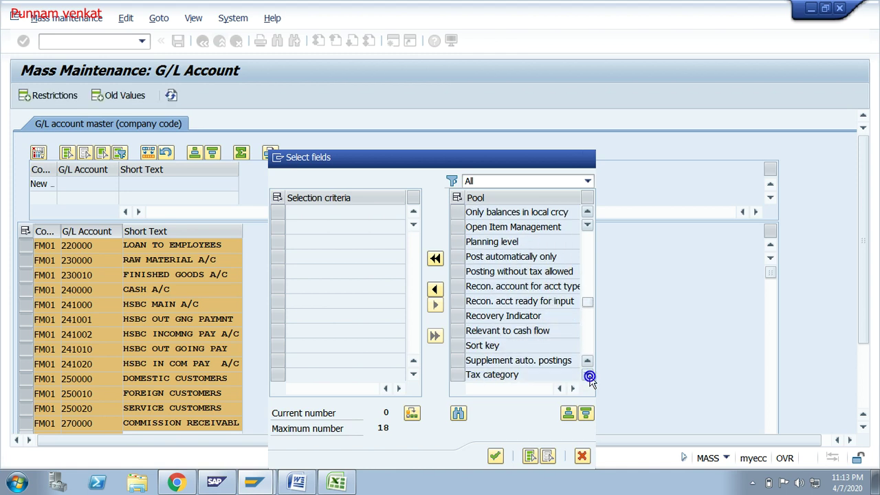
{"action": "left_click", "coordinate": [588, 376]}
{"action": "left_click", "coordinate": [588, 376]}
{"action": "left_click", "coordinate": [588, 376]}
{"action": "left_click", "coordinate": [588, 376]}
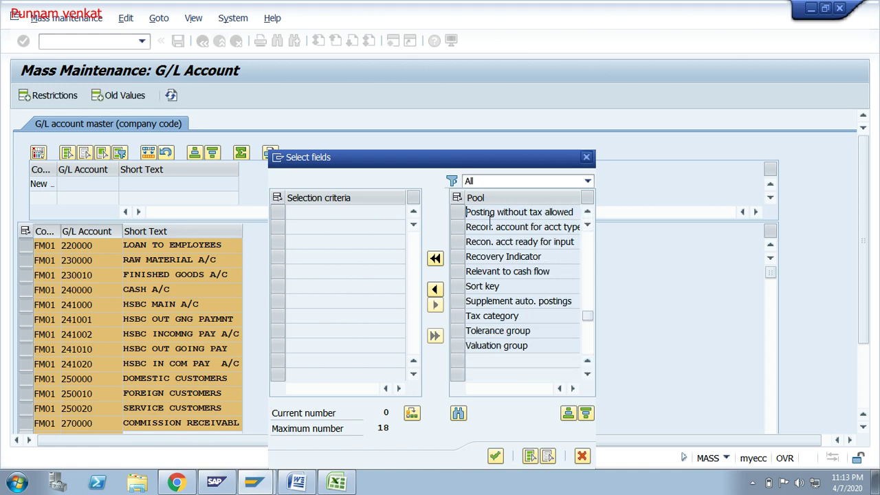
Step: Add the field Blocked for posting from the pool to the selection criteria and confirm the field selection
{"action": "left_click", "coordinate": [587, 213]}
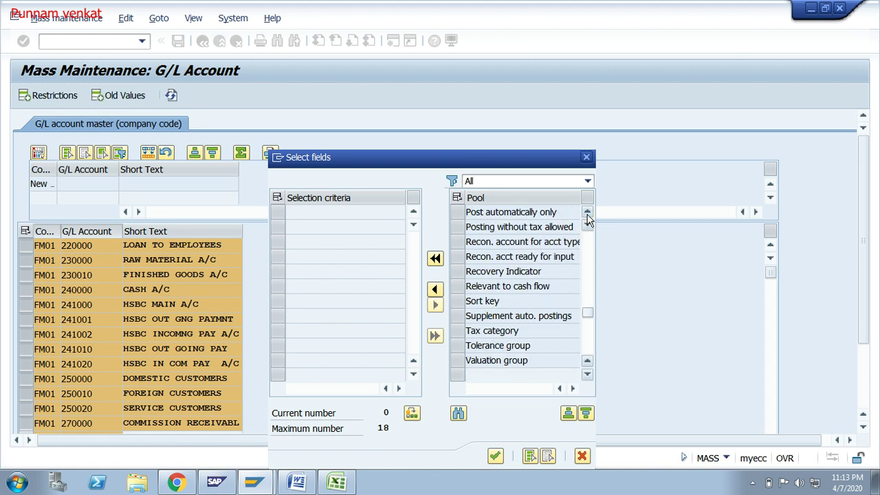
{"action": "left_click", "coordinate": [587, 213]}
{"action": "left_click", "coordinate": [587, 214]}
{"action": "left_click", "coordinate": [587, 213]}
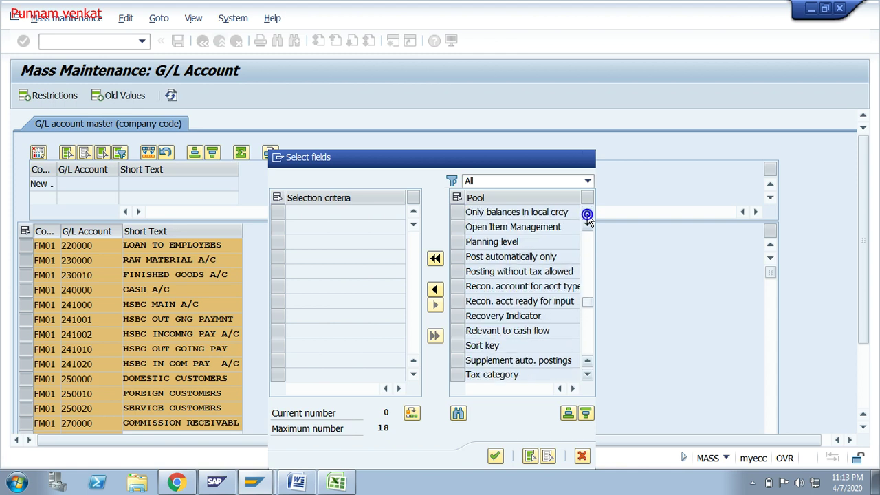
{"action": "left_click", "coordinate": [587, 213]}
{"action": "left_click", "coordinate": [587, 213]}
{"action": "left_click", "coordinate": [587, 213]}
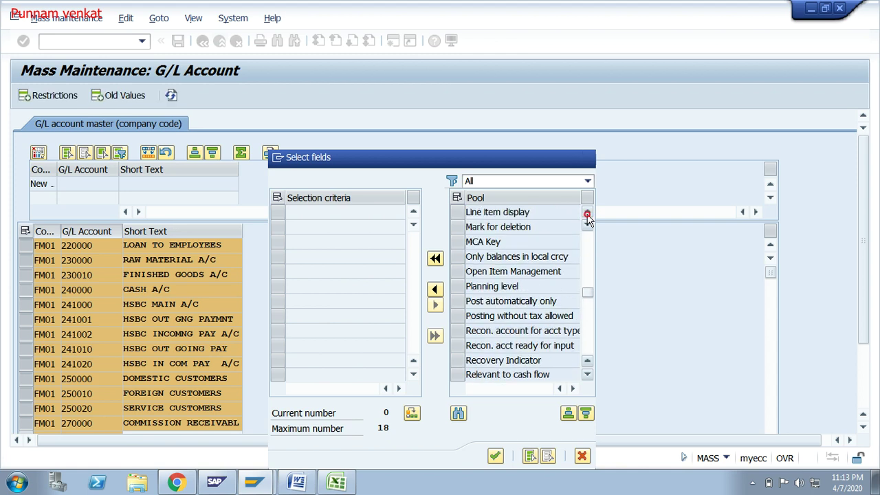
{"action": "left_click", "coordinate": [588, 213]}
{"action": "left_click", "coordinate": [587, 213]}
{"action": "left_click", "coordinate": [587, 213]}
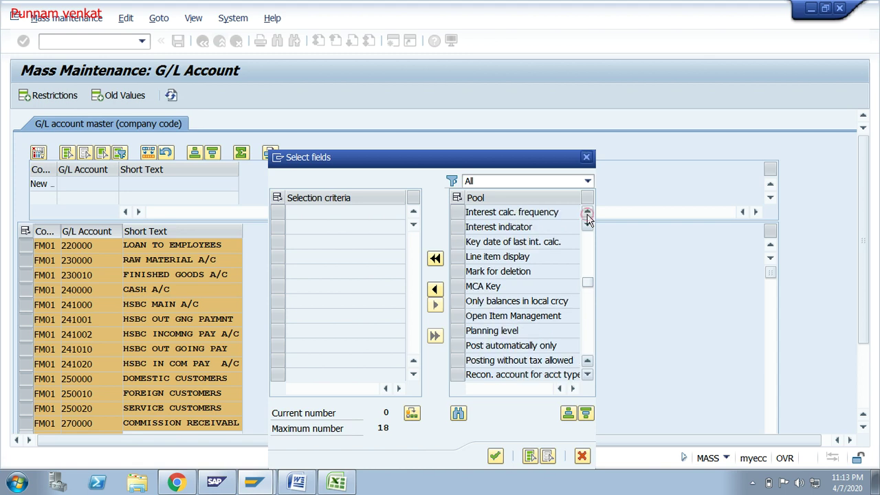
{"action": "left_click", "coordinate": [587, 213]}
{"action": "left_click", "coordinate": [587, 213]}
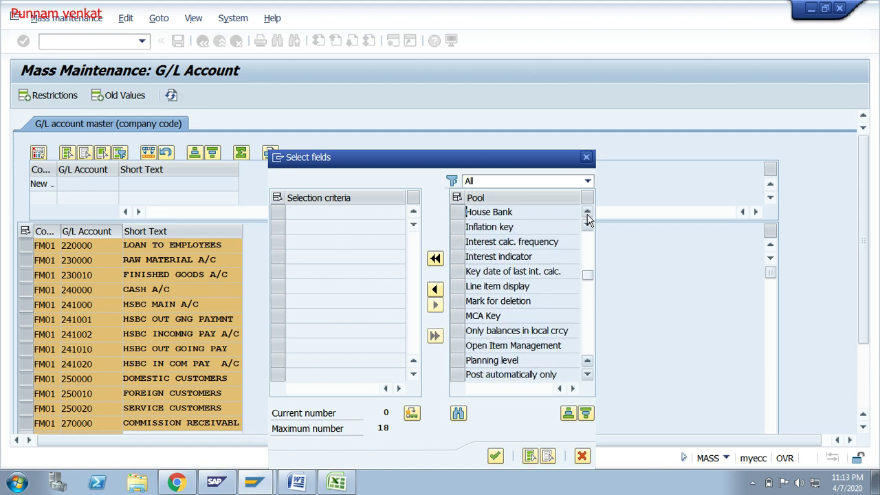
{"action": "left_click", "coordinate": [587, 213]}
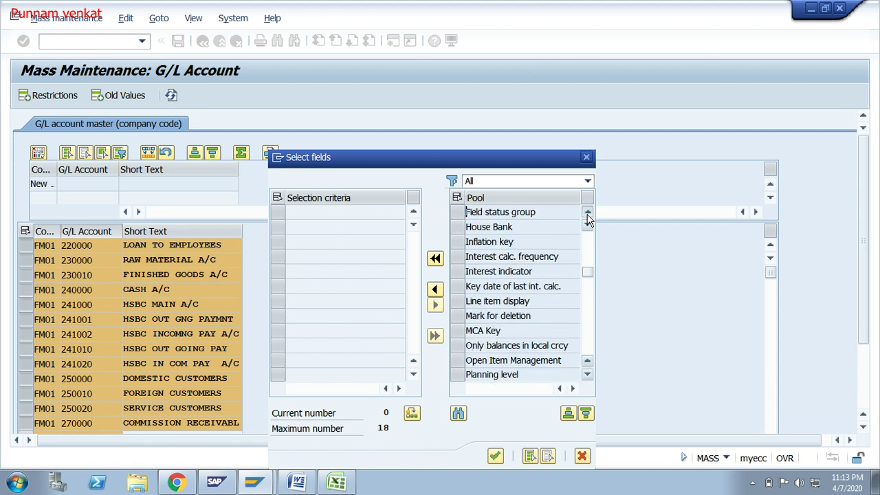
{"action": "left_click", "coordinate": [587, 213]}
{"action": "left_click", "coordinate": [587, 213]}
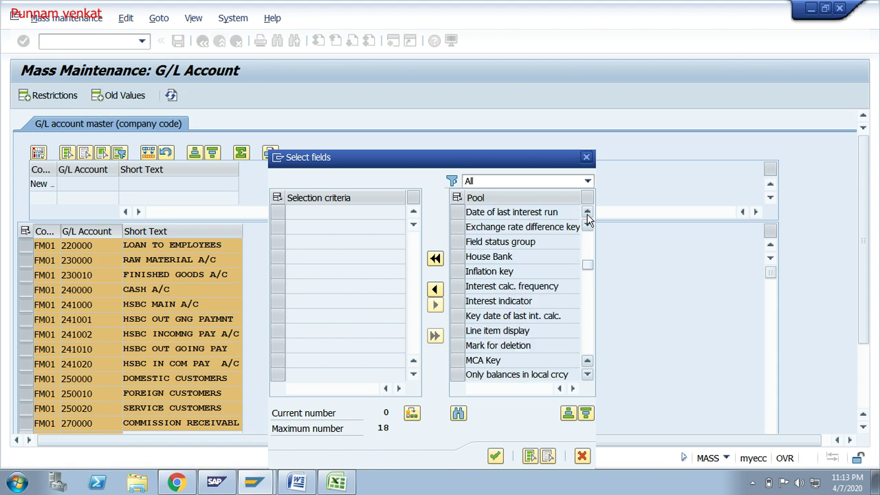
{"action": "left_click", "coordinate": [588, 214]}
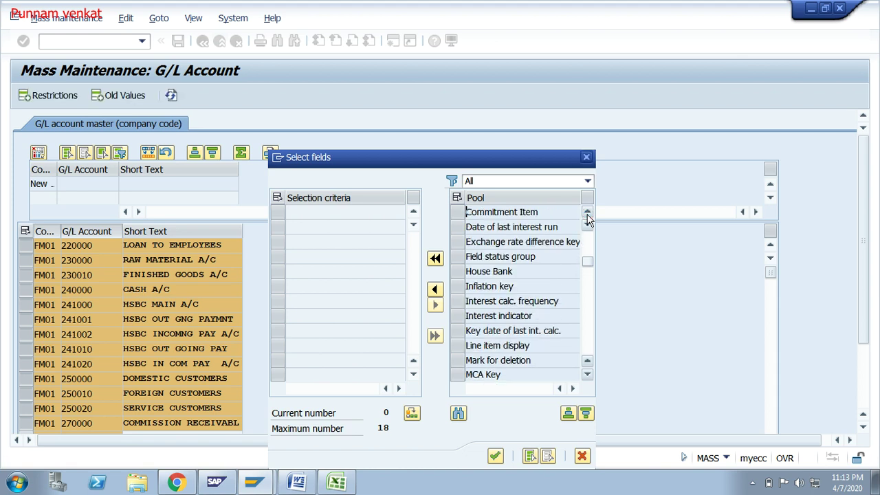
{"action": "left_click", "coordinate": [587, 213]}
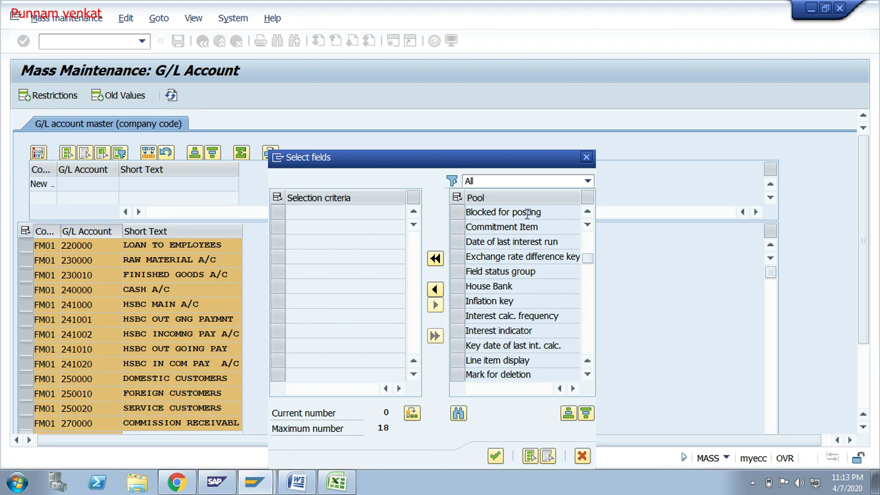
{"action": "left_click", "coordinate": [459, 214]}
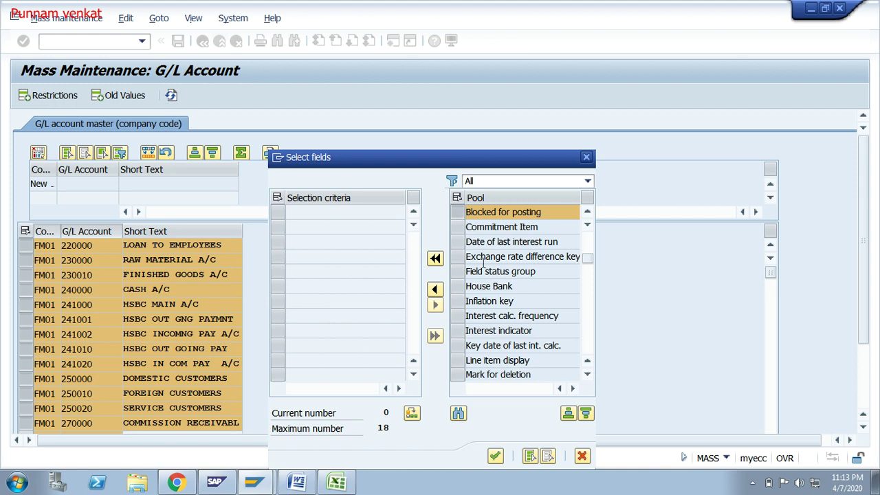
{"action": "left_click", "coordinate": [434, 290]}
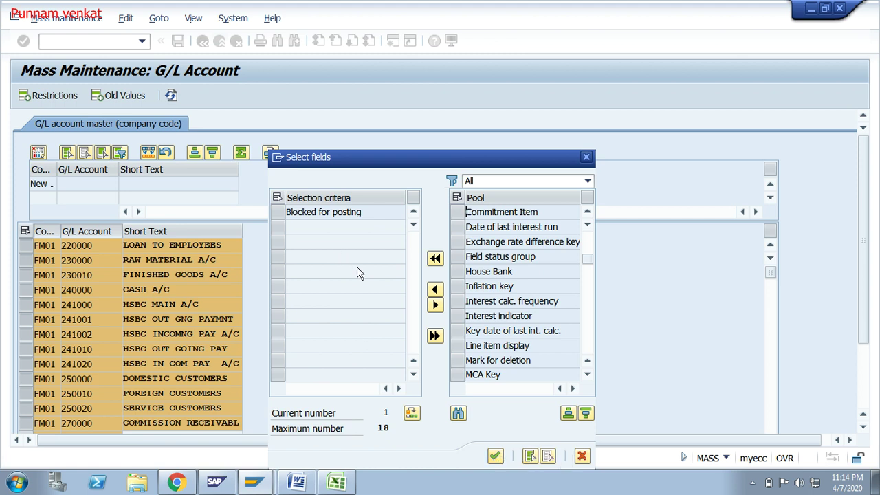
{"action": "left_click", "coordinate": [499, 454]}
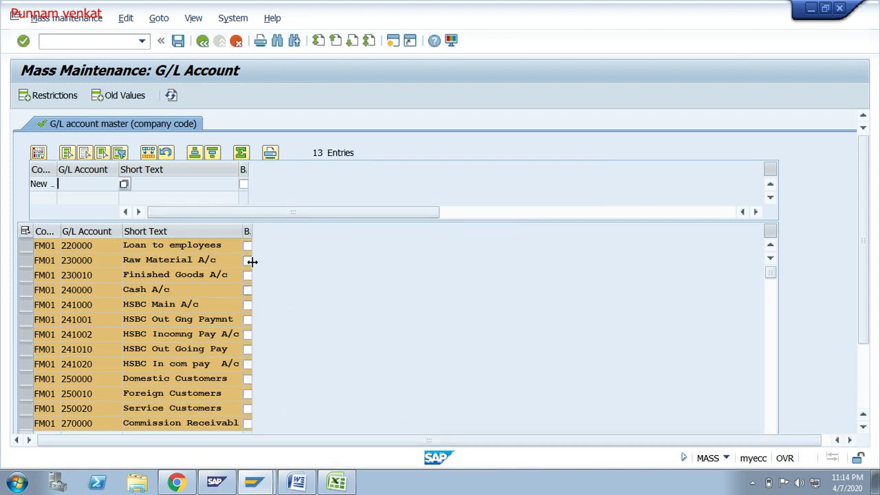
Step: Widen the Blocked for posting column and tick its checkbox in the new values row
{"action": "left_click_drag", "start_coordinate": [252, 232], "coordinate": [334, 246]}
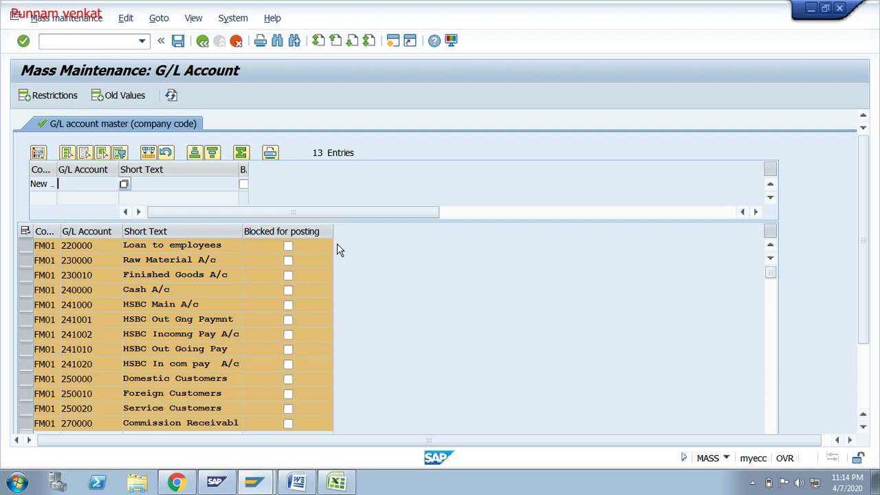
{"action": "left_click", "coordinate": [44, 246]}
{"action": "key", "text": "Tab"}
{"action": "key", "text": "Tab"}
Step: Select the Blocked for posting column and apply the ticked new value to all listed G/L accounts
{"action": "left_click", "coordinate": [127, 26]}
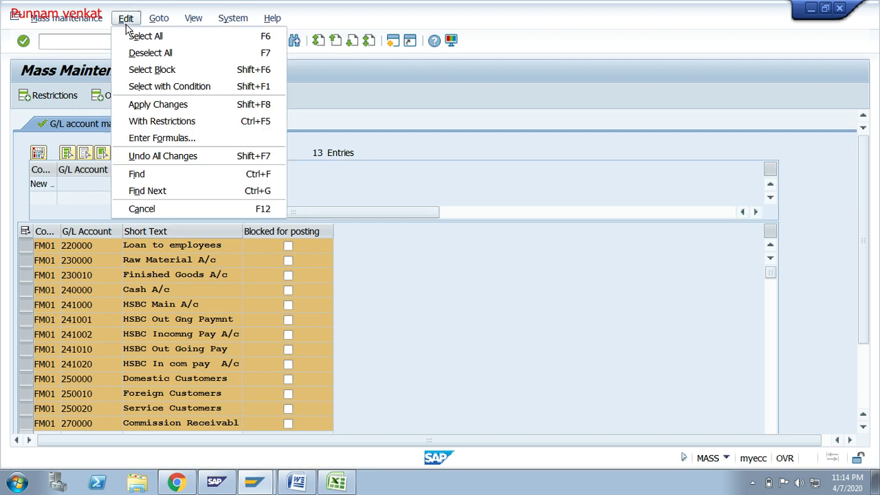
{"action": "left_click", "coordinate": [140, 104]}
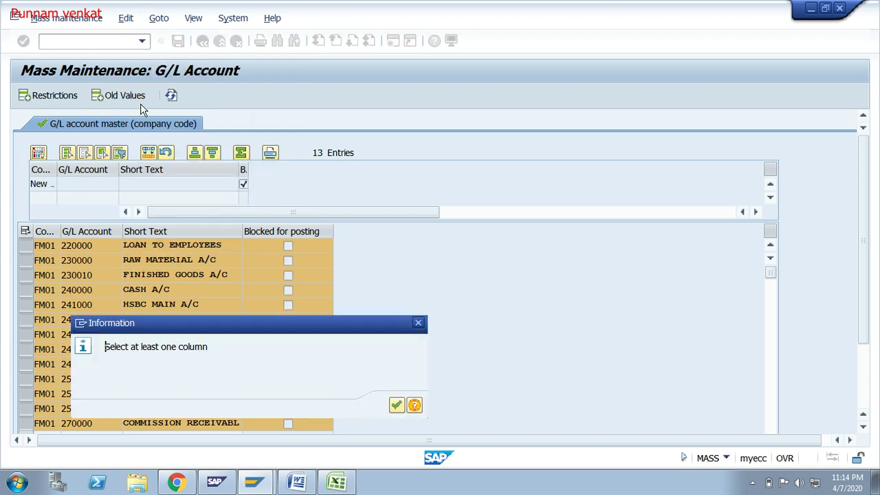
{"action": "left_click", "coordinate": [397, 404]}
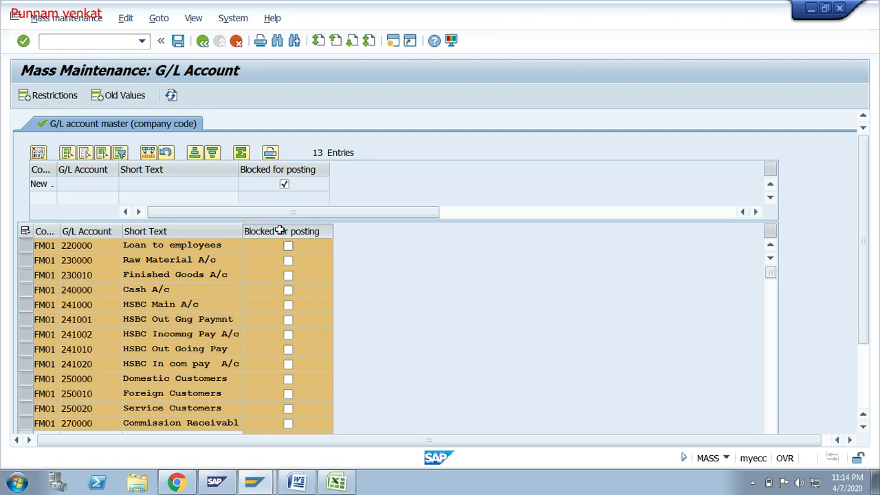
{"action": "left_click", "coordinate": [127, 17]}
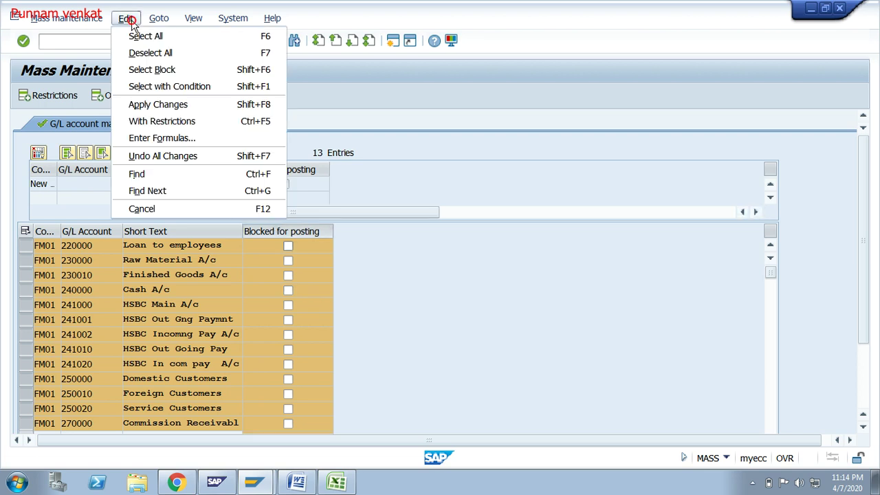
{"action": "left_click", "coordinate": [177, 104]}
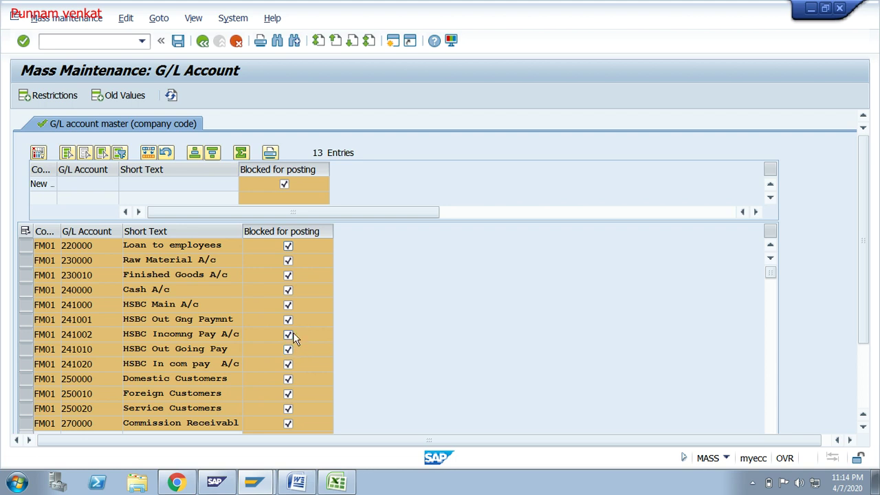
Step: Clear the Blocked for posting tick in the new values row and undo all changes to the listed accounts
{"action": "left_click", "coordinate": [283, 187]}
{"action": "left_click", "coordinate": [126, 19]}
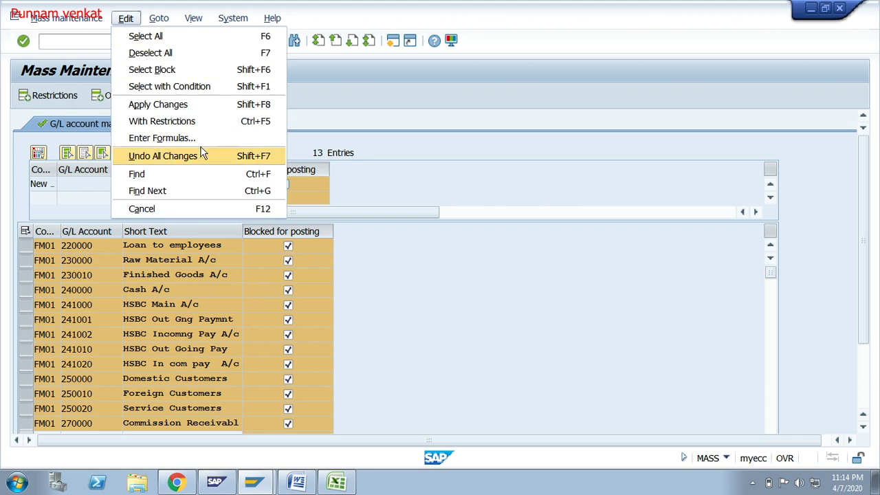
{"action": "left_click", "coordinate": [163, 156]}
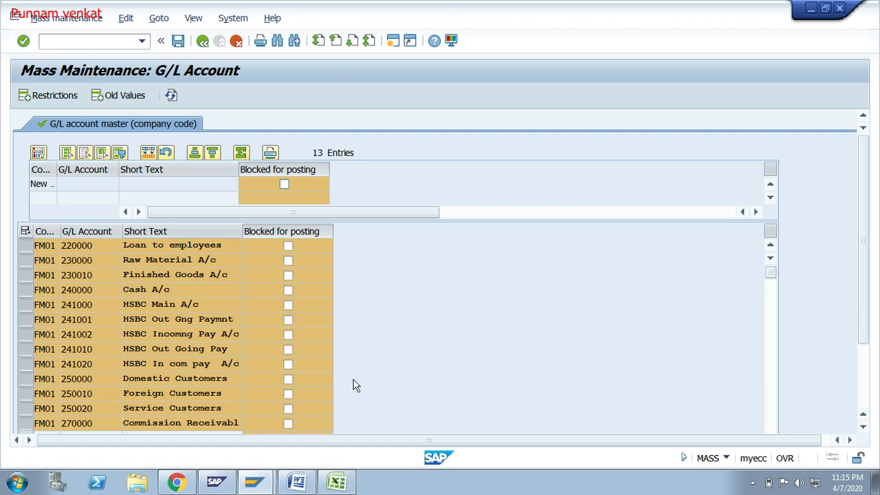
Step: Tick Blocked for posting in the new values row and apply the change to all listed G/L accounts
{"action": "left_click", "coordinate": [288, 246]}
{"action": "left_click", "coordinate": [288, 246]}
{"action": "left_click", "coordinate": [288, 247]}
{"action": "left_click", "coordinate": [285, 185]}
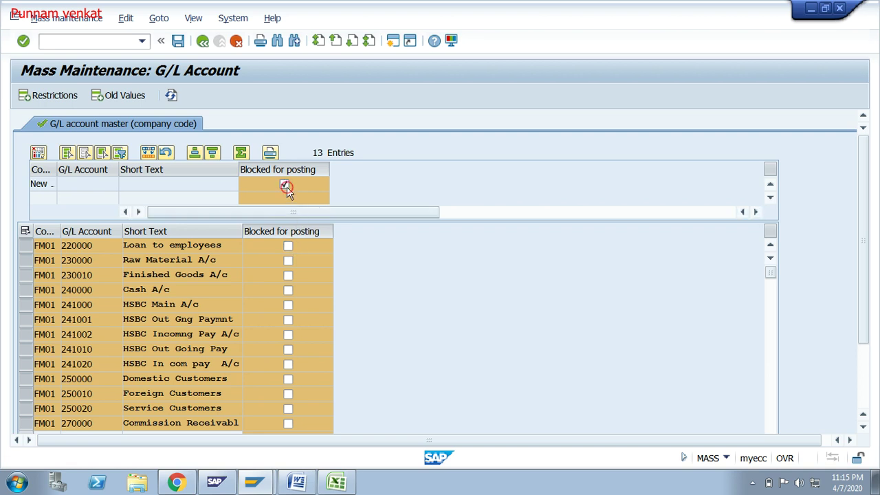
{"action": "left_click", "coordinate": [133, 21]}
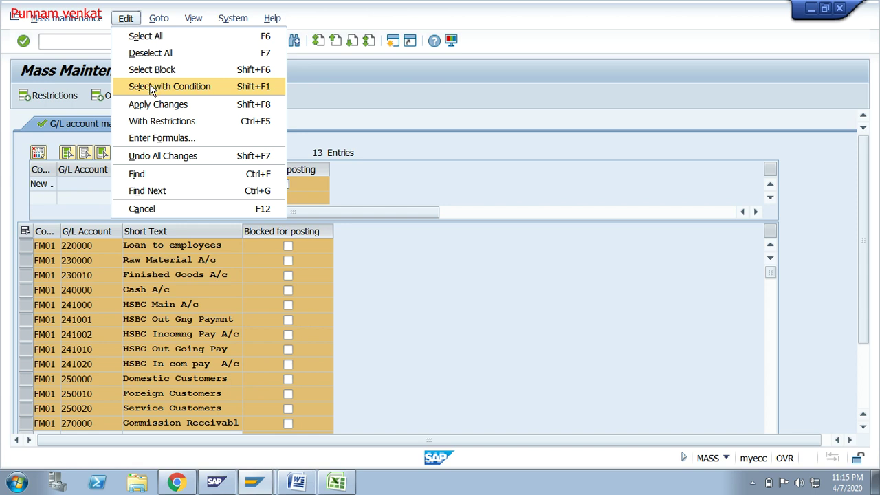
{"action": "left_click", "coordinate": [143, 105]}
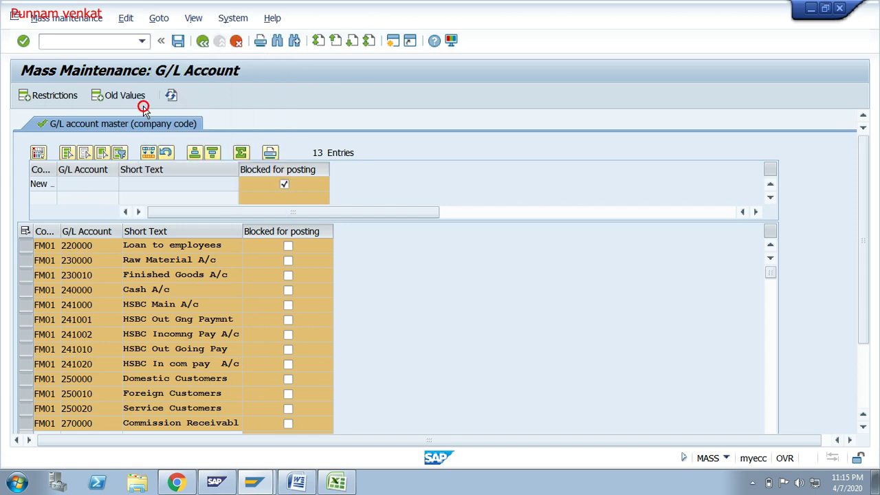
Step: Save the mass change with immediate effect and review the messages from the update task for all G/L accounts
{"action": "left_click", "coordinate": [178, 42]}
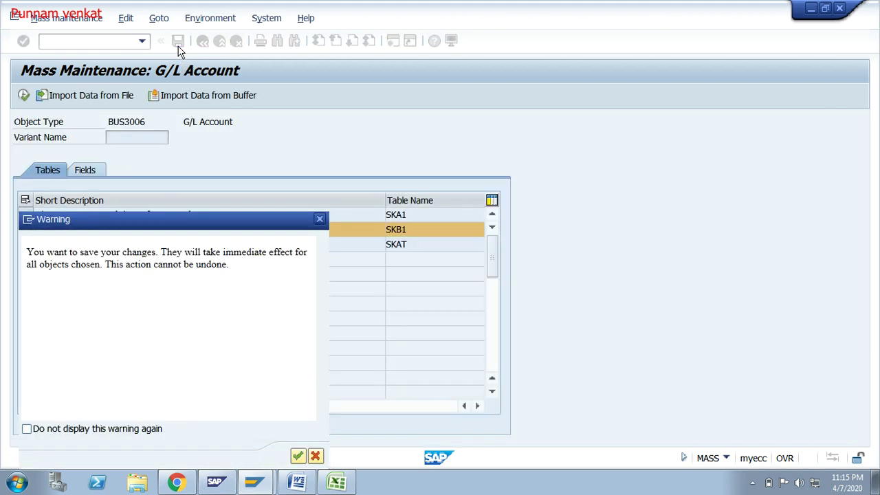
{"action": "left_click", "coordinate": [298, 456]}
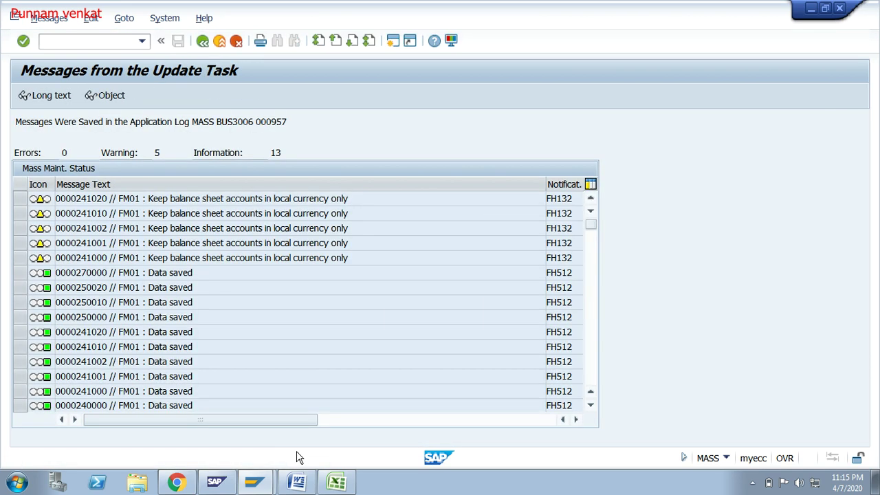
{"action": "left_click", "coordinate": [167, 361]}
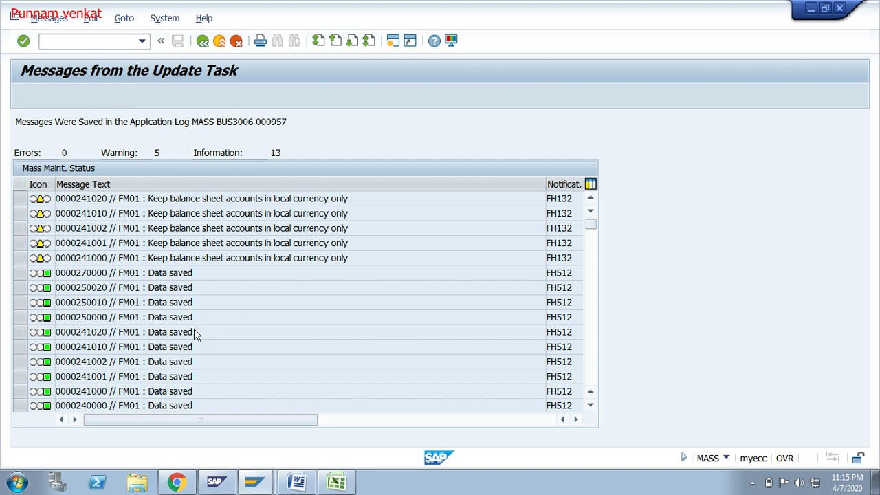
{"action": "left_click", "coordinate": [590, 406]}
{"action": "left_click", "coordinate": [590, 405]}
{"action": "left_click", "coordinate": [590, 405]}
{"action": "left_click", "coordinate": [590, 407]}
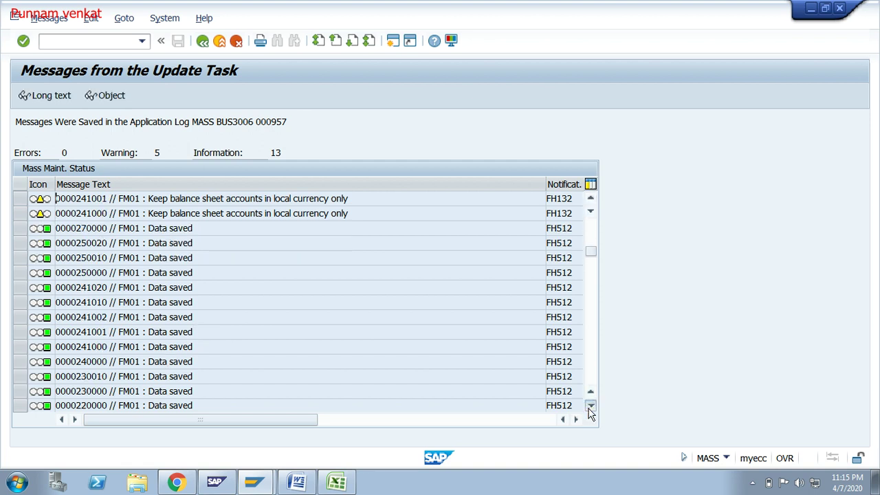
{"action": "left_click", "coordinate": [590, 407]}
{"action": "left_click", "coordinate": [590, 407]}
{"action": "left_click", "coordinate": [590, 407]}
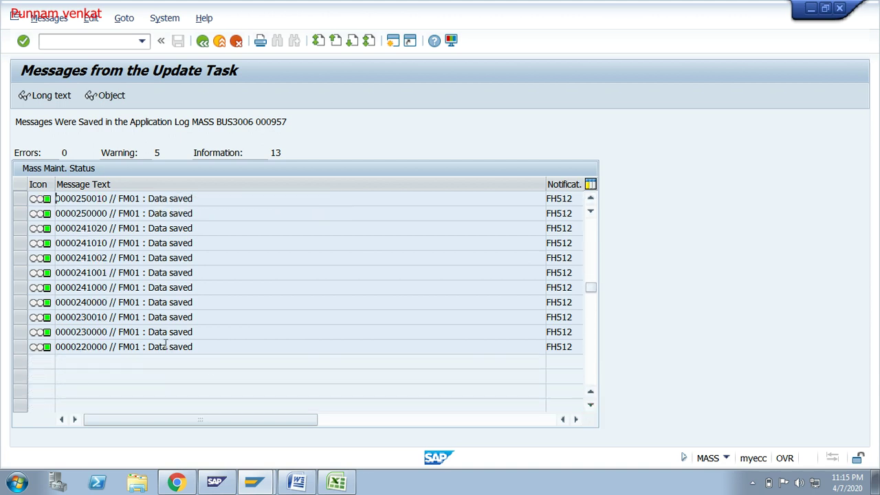
{"action": "left_click_drag", "start_coordinate": [88, 227], "coordinate": [192, 228]}
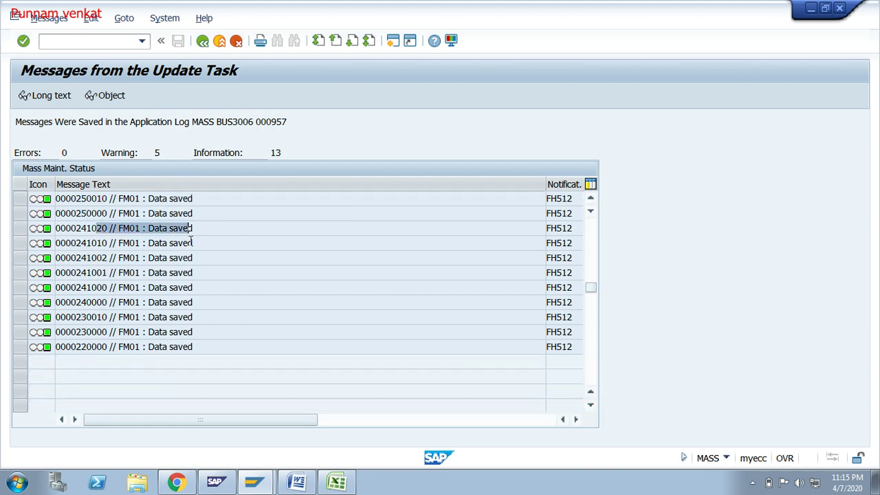
Step: Leave the update messages and exit mass maintenance back to the SAP Easy Access screen
{"action": "left_click", "coordinate": [201, 41]}
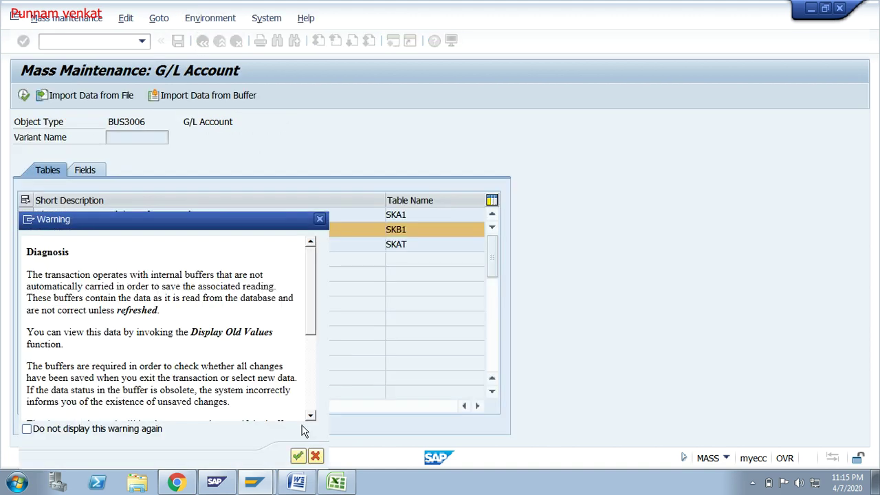
{"action": "left_click", "coordinate": [298, 457]}
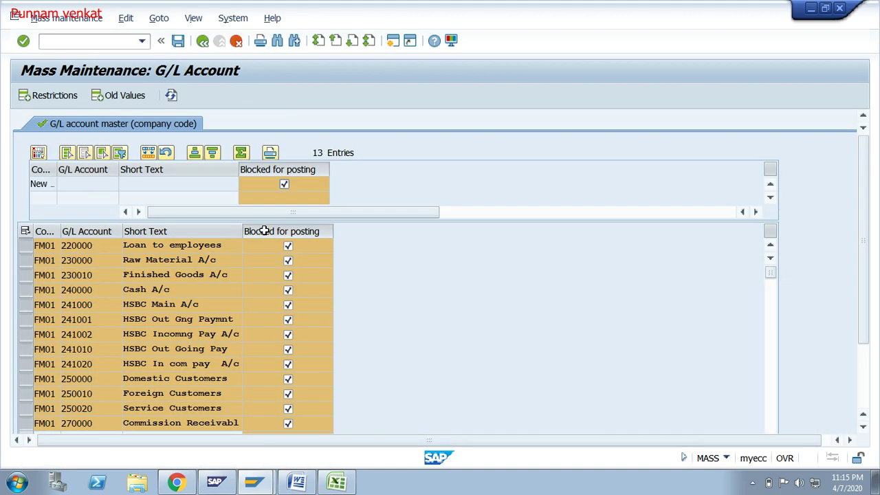
{"action": "left_click", "coordinate": [201, 41]}
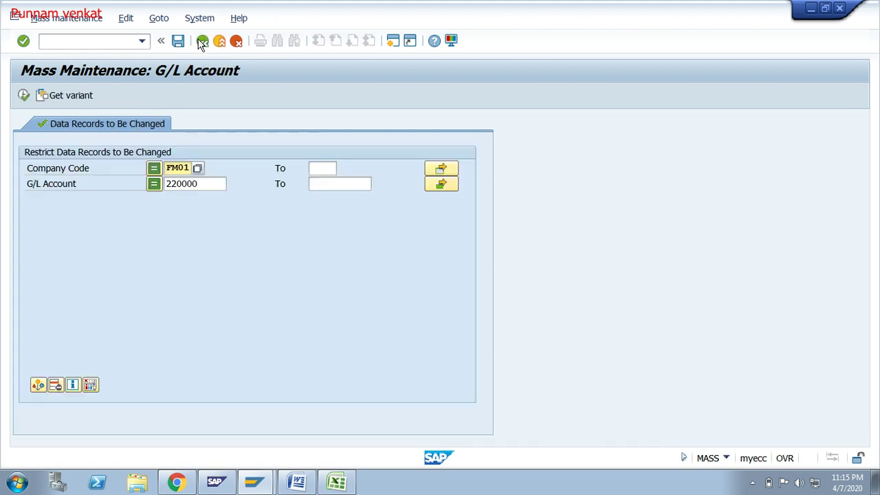
{"action": "left_click", "coordinate": [201, 42]}
{"action": "left_click", "coordinate": [201, 41]}
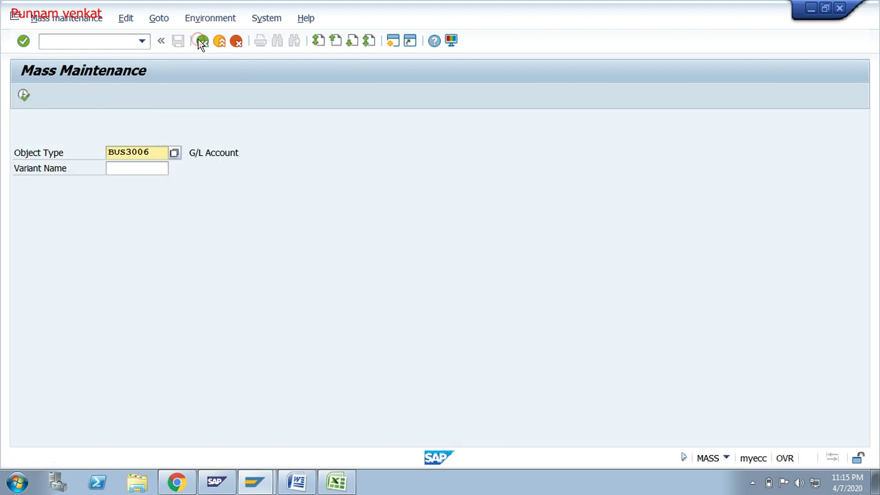
{"action": "left_click", "coordinate": [201, 41]}
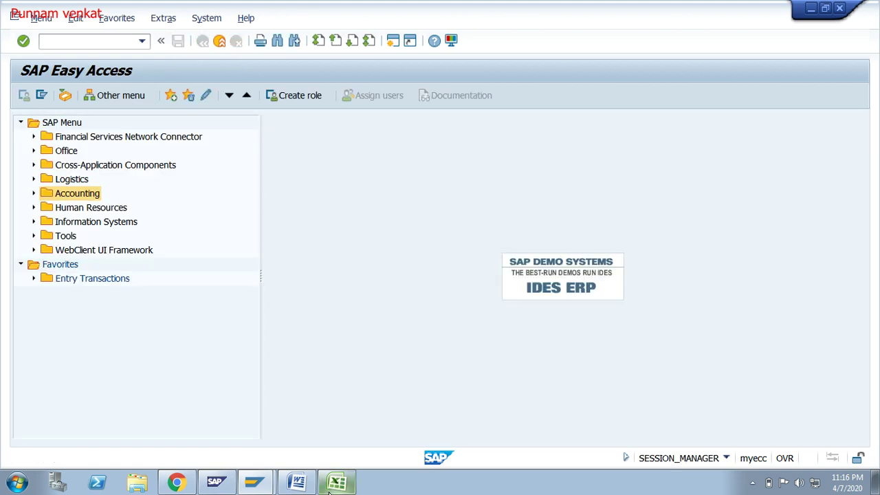
Step: Switch to Excel and copy G/L account 241000 from the highlighted accounts
{"action": "left_click", "coordinate": [332, 484]}
{"action": "left_click", "coordinate": [115, 321]}
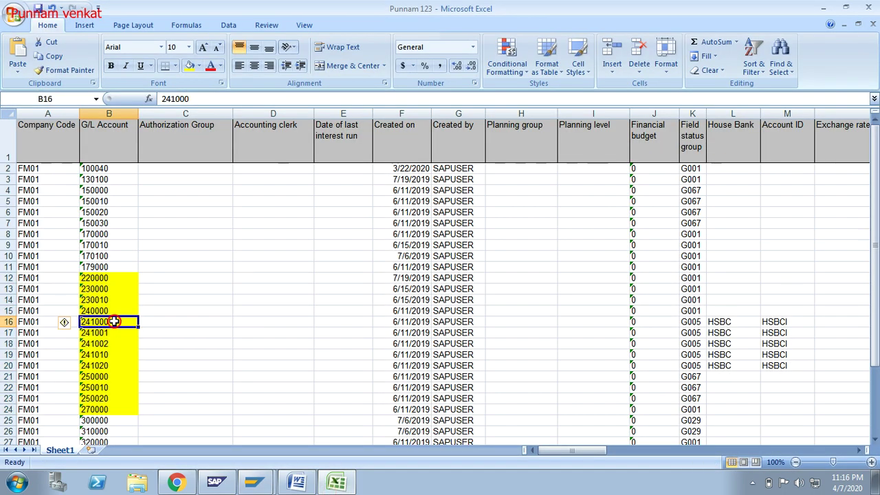
{"action": "left_click", "coordinate": [104, 293]}
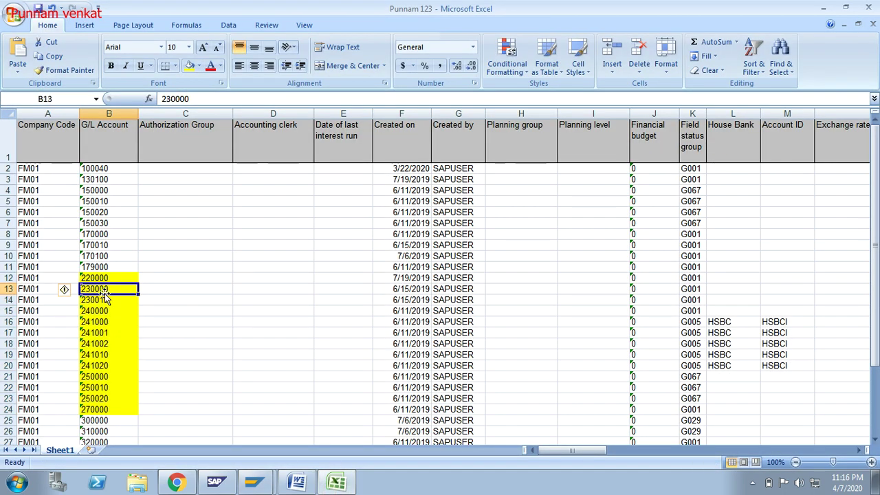
{"action": "key", "text": "Down"}
{"action": "key", "text": "Down"}
{"action": "key", "text": "Down"}
{"action": "key", "text": "Down"}
{"action": "key", "text": "Up"}
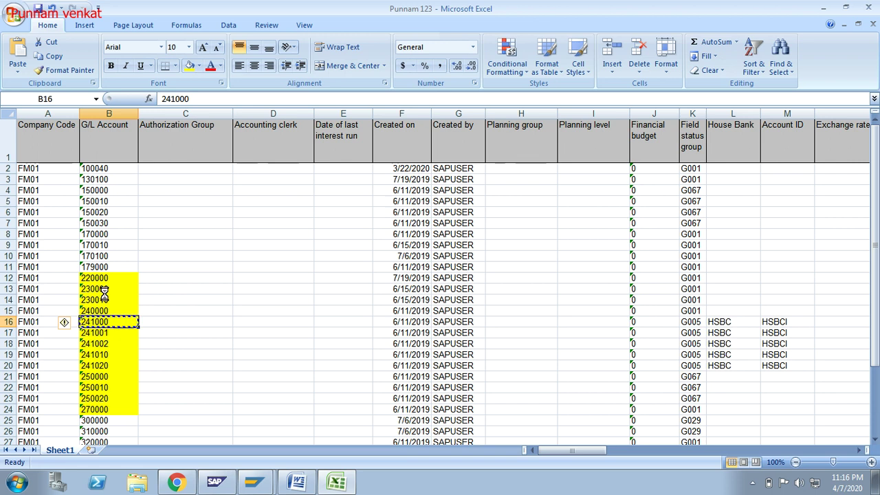
{"action": "key", "text": "ctrl+c"}
Step: Switch back to SAP and enter the transaction code FS00
{"action": "key", "text": "alt+Tab"}
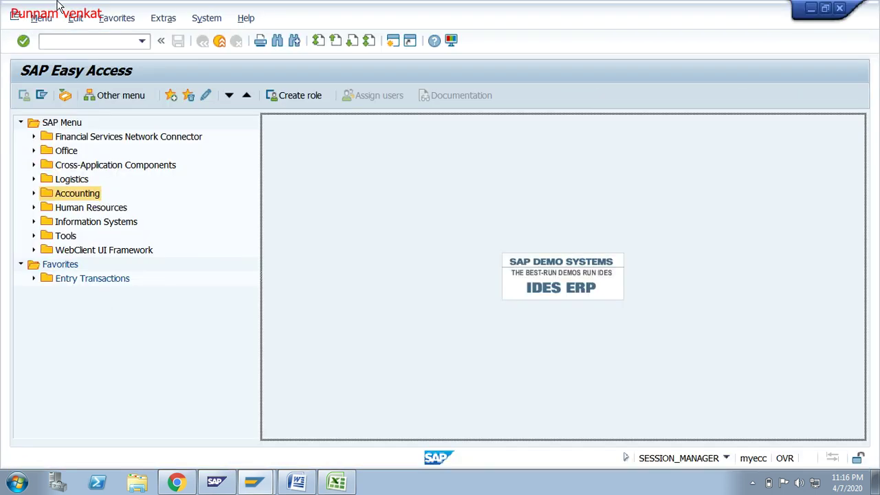
{"action": "left_click", "coordinate": [64, 39]}
{"action": "type", "text": "FS00"}
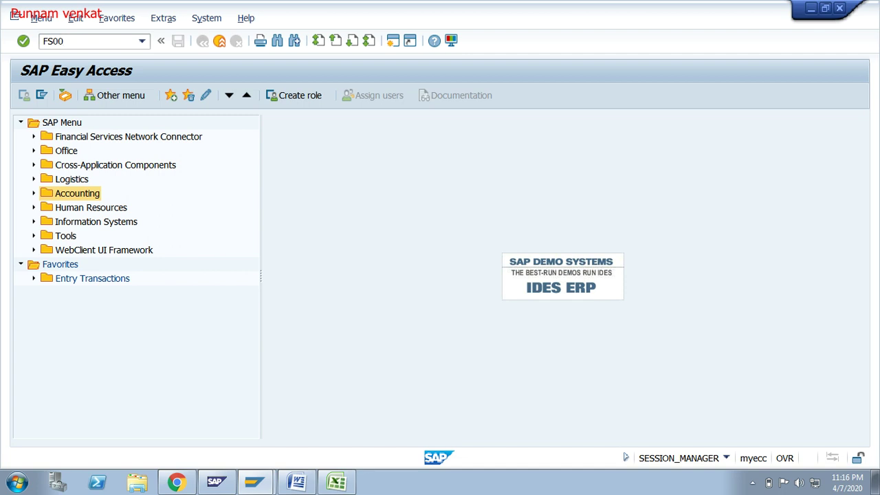
Step: Switch to Excel and copy G/L account 230010 from the highlighted accounts
{"action": "key", "text": "alt+Tab"}
{"action": "key", "text": "Up"}
{"action": "key", "text": "Up"}
{"action": "key", "text": "Up"}
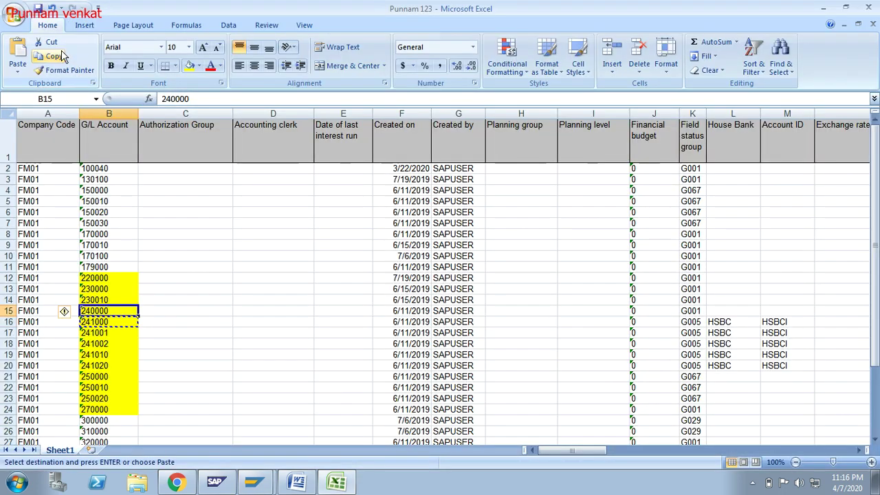
{"action": "key", "text": "Down"}
{"action": "key", "text": "Down"}
{"action": "key", "text": "Down"}
{"action": "key", "text": "Down"}
{"action": "key", "text": "Up"}
{"action": "key", "text": "Up"}
{"action": "key", "text": "Up"}
{"action": "key", "text": "ctrl+c"}
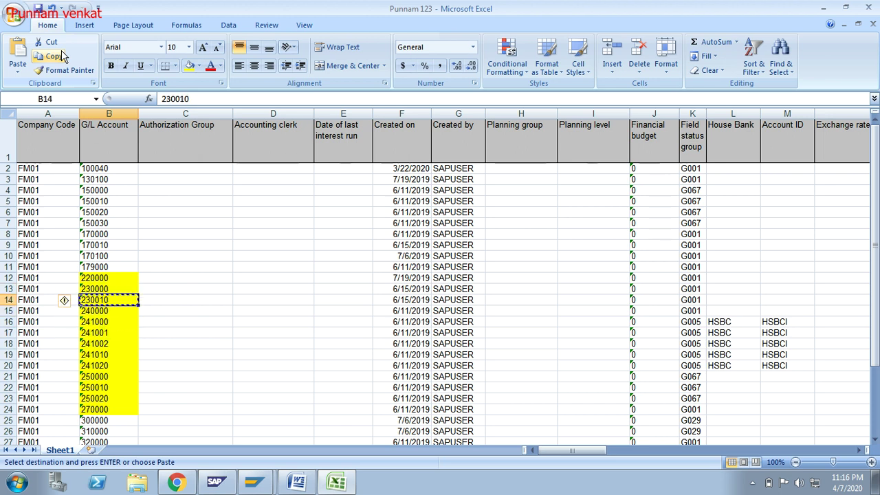
Step: Return to SAP and run transaction FS00 to edit a G/L account centrally
{"action": "key", "text": "alt+Tab"}
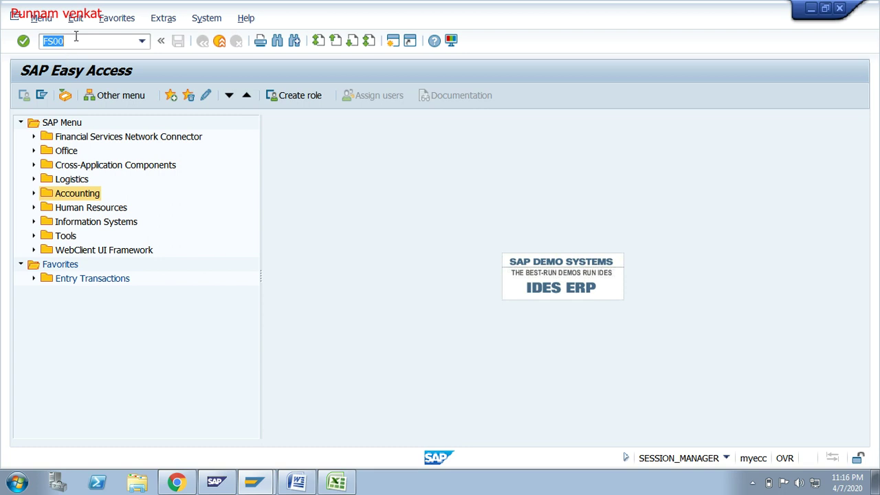
{"action": "left_click", "coordinate": [76, 37]}
{"action": "key", "text": "Return"}
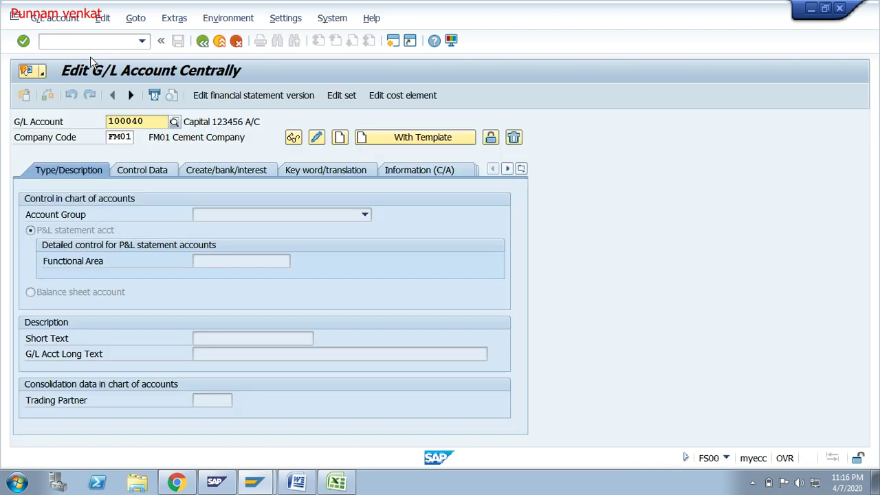
{"action": "double_click", "coordinate": [158, 122]}
{"action": "key", "text": "Home"}
{"action": "key", "text": "Delete"}
{"action": "key", "text": "Delete"}
{"action": "key", "text": "Delete"}
{"action": "key", "text": "Delete"}
{"action": "key", "text": "Delete"}
{"action": "key", "text": "Delete"}
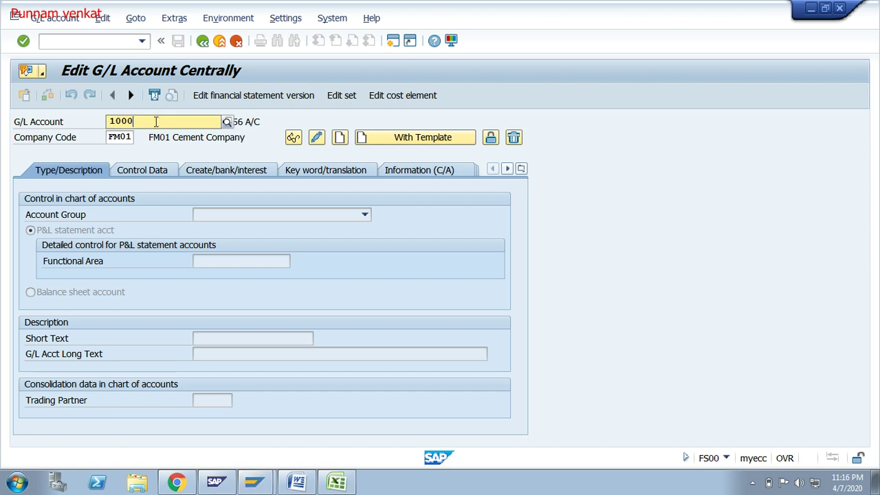
{"action": "type", "text": "100040"}
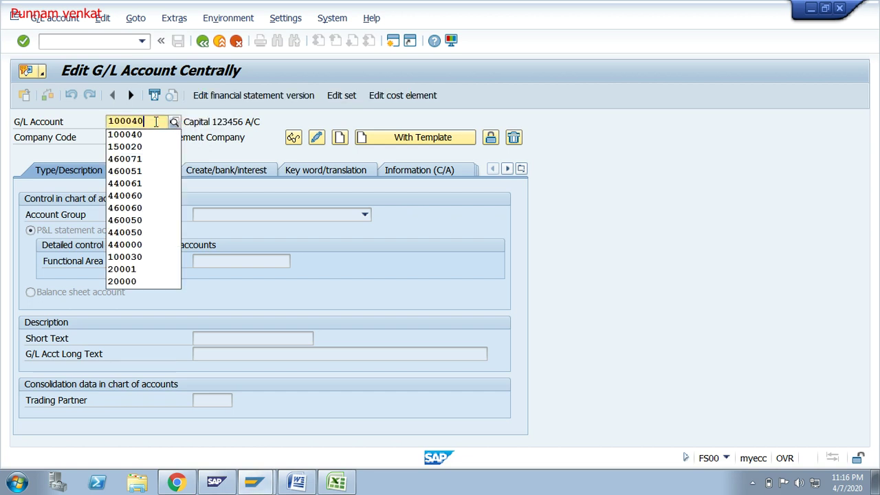
Step: Replace the G/L account with 230010 copied from the Excel list
{"action": "key", "text": "alt+Tab"}
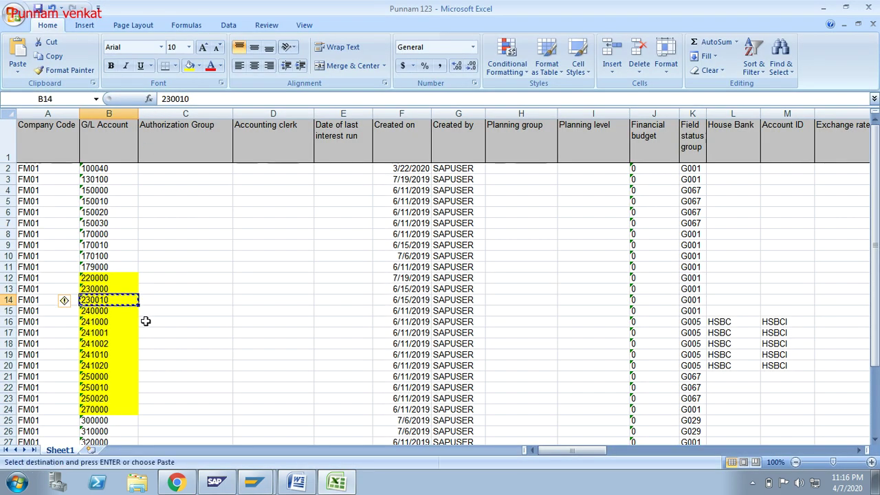
{"action": "key", "text": "alt+Tab"}
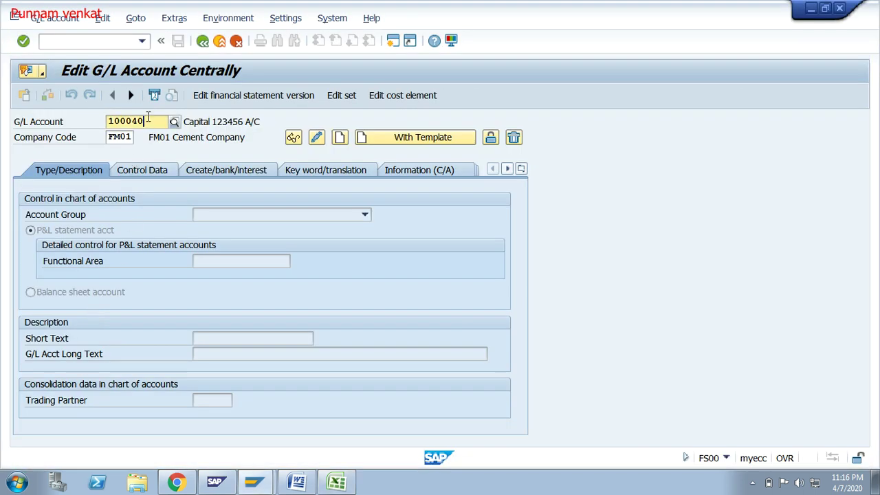
{"action": "key", "text": "BackSpace"}
{"action": "key", "text": "BackSpace"}
{"action": "key", "text": "BackSpace"}
{"action": "key", "text": "BackSpace"}
{"action": "key", "text": "BackSpace"}
{"action": "key", "text": "BackSpace"}
{"action": "key", "text": "ctrl+v"}
Step: Re-enter FM01 as the company code and display the G/L account's master data
{"action": "left_click", "coordinate": [127, 139]}
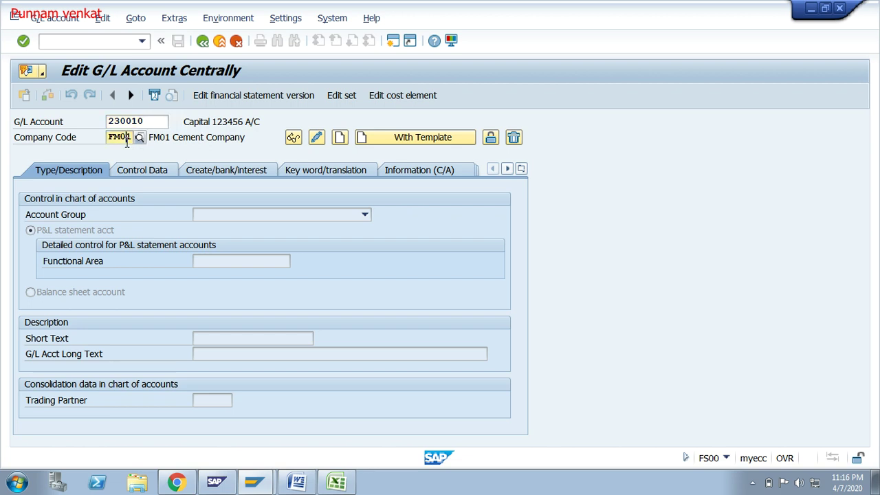
{"action": "key", "text": "BackSpace"}
{"action": "key", "text": "BackSpace"}
{"action": "key", "text": "BackSpace"}
{"action": "type", "text": "M0"}
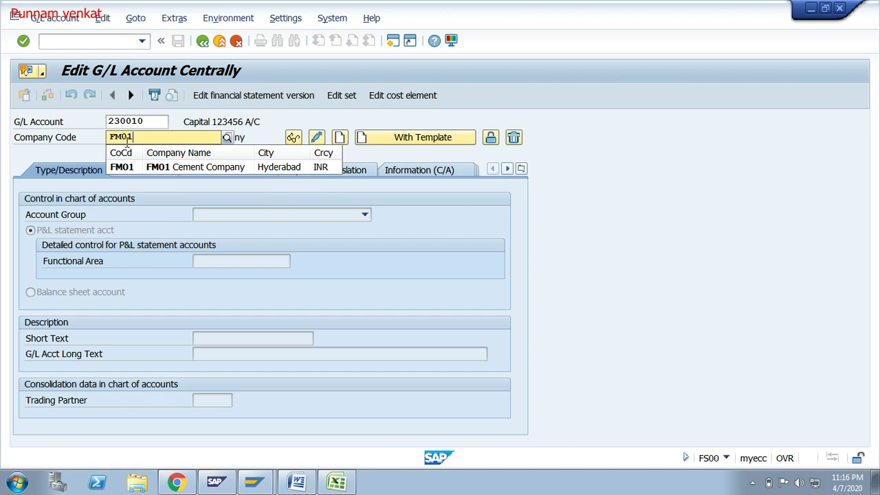
{"action": "key", "text": "Return"}
{"action": "key", "text": "Return"}
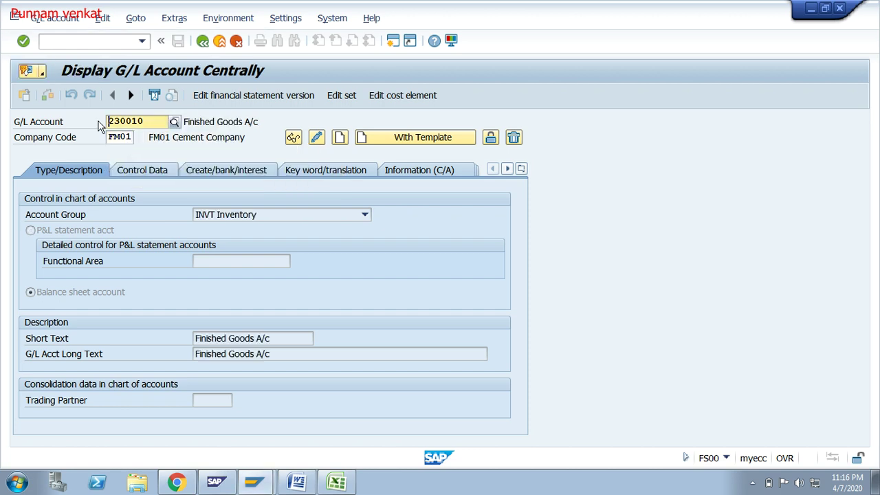
Step: Examine the block settings of the displayed Finished Goods account, then leave the transaction
{"action": "left_click", "coordinate": [55, 18]}
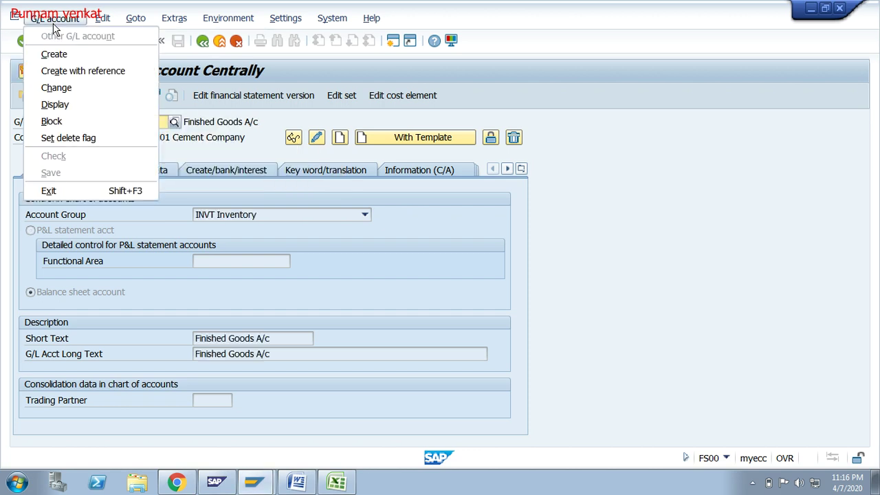
{"action": "left_click", "coordinate": [60, 120]}
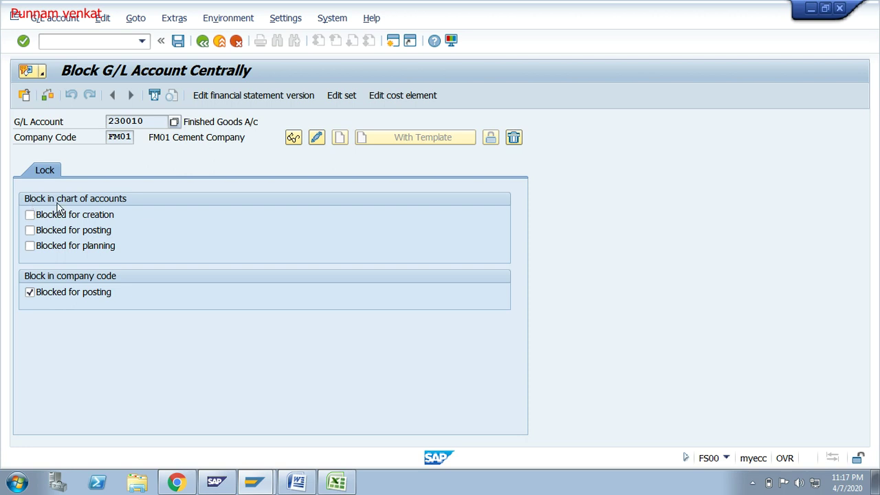
{"action": "left_click", "coordinate": [202, 40]}
Step: Switch to Excel and copy G/L account 241020 from the highlighted accounts
{"action": "key", "text": "alt+Tab"}
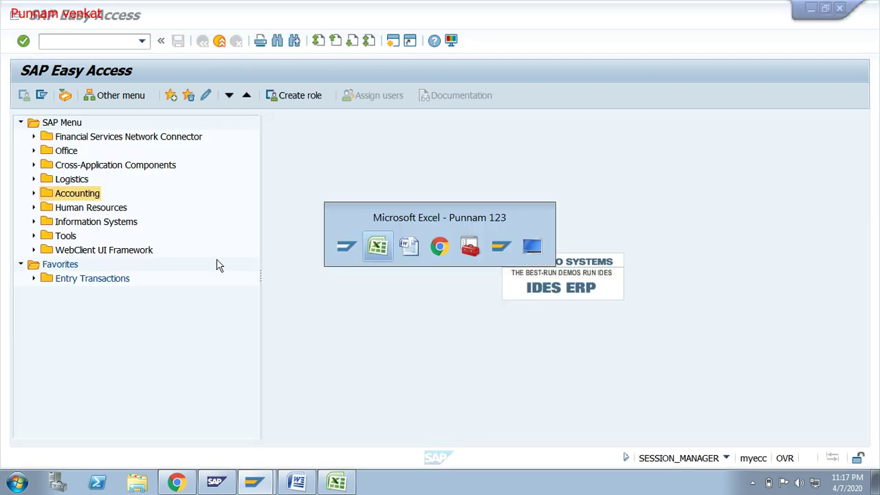
{"action": "key", "text": "Down"}
{"action": "key", "text": "Down"}
{"action": "key", "text": "Down"}
{"action": "key", "text": "Down"}
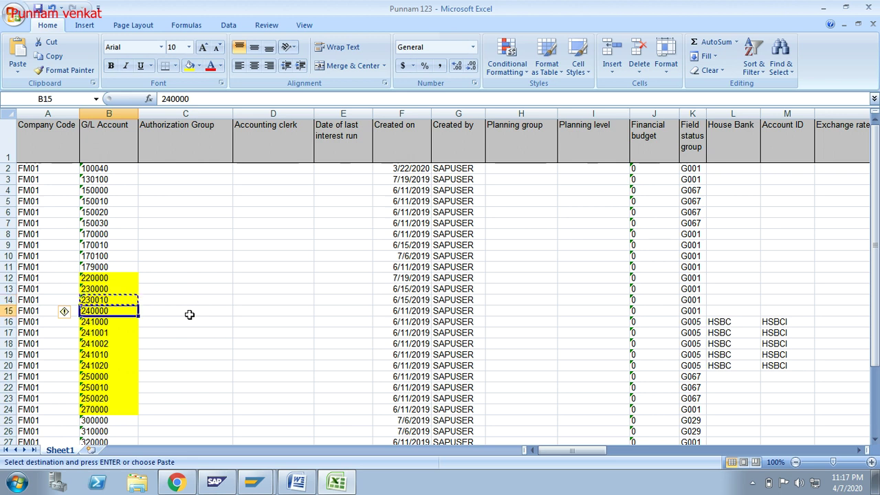
{"action": "key", "text": "Down"}
{"action": "key", "text": "Down"}
{"action": "key", "text": "ctrl+c"}
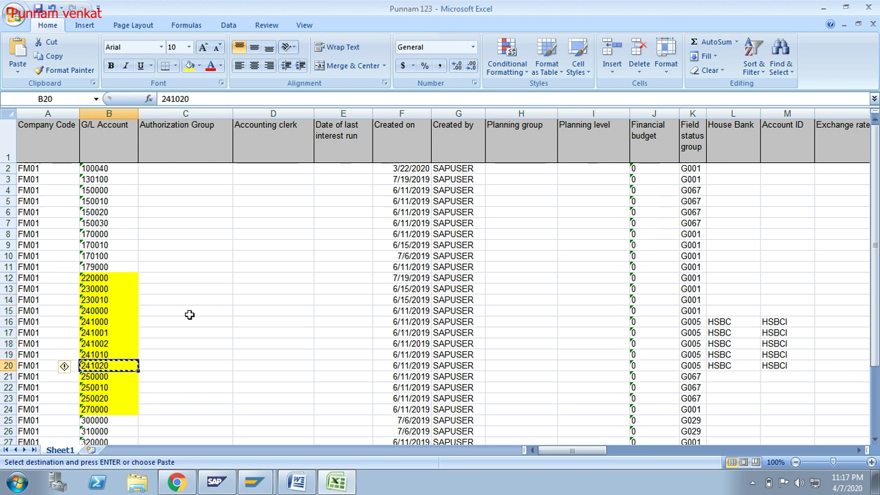
Step: Switch back to SAP and start transaction FS00 for central G/L account maintenance
{"action": "key", "text": "alt+Tab"}
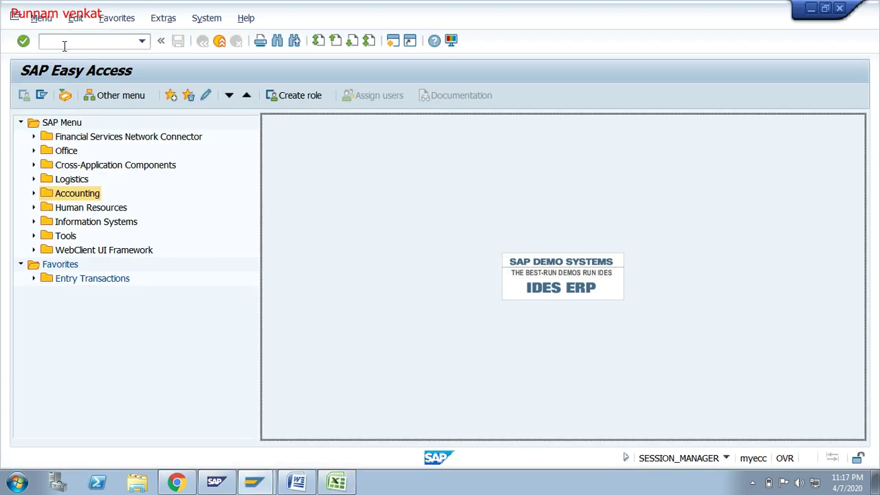
{"action": "type", "text": "FS00"}
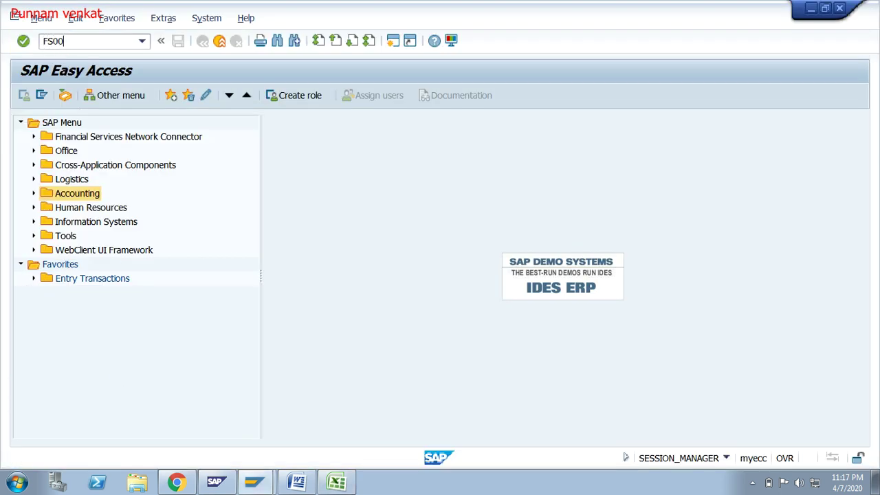
{"action": "key", "text": "Return"}
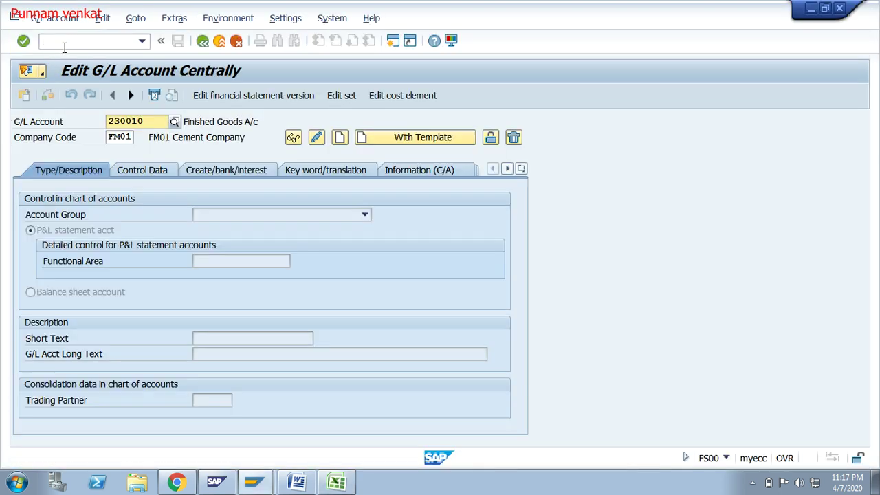
Step: Replace the G/L account with 241020 and load its master data for company code FM01
{"action": "left_click", "coordinate": [150, 121]}
{"action": "key", "text": "BackSpace"}
{"action": "key", "text": "BackSpace"}
{"action": "key", "text": "BackSpace"}
{"action": "key", "text": "BackSpace"}
{"action": "key", "text": "BackSpace"}
{"action": "type", "text": "41020"}
{"action": "key", "text": "Return"}
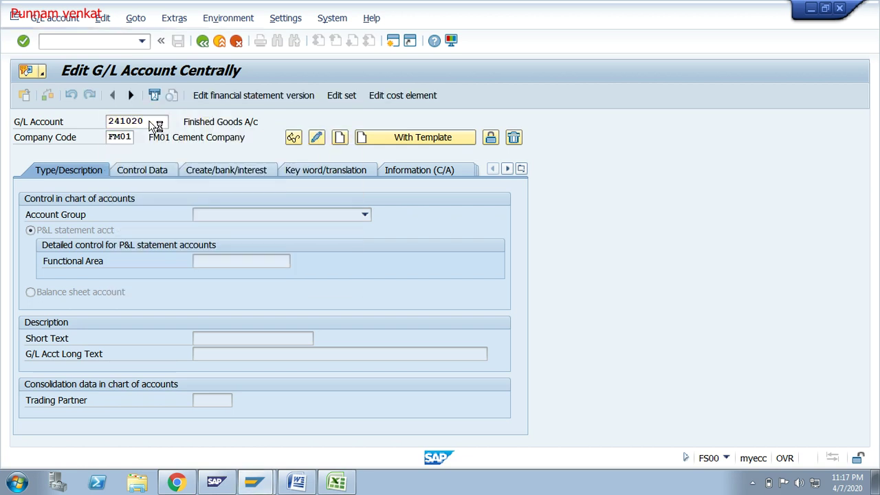
Step: Open the block settings of the HSBC Incoming Payment account, check the company code posting block, and leave the transaction
{"action": "left_click", "coordinate": [59, 21]}
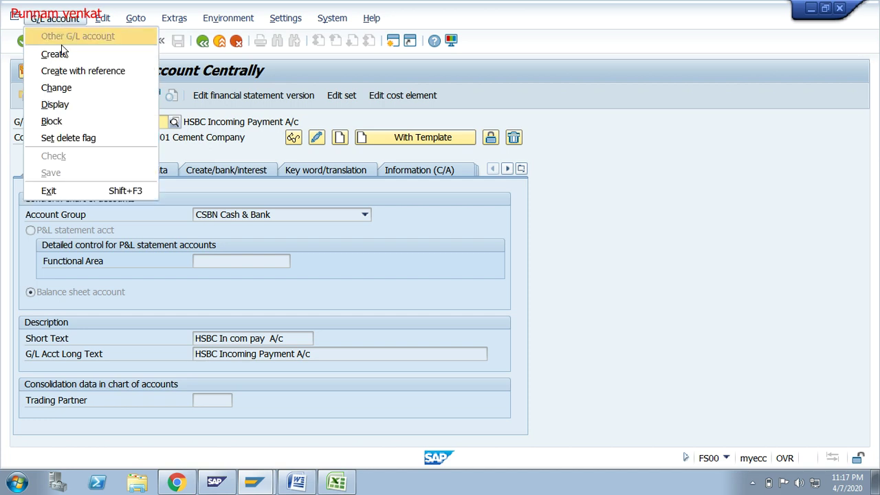
{"action": "left_click", "coordinate": [74, 127]}
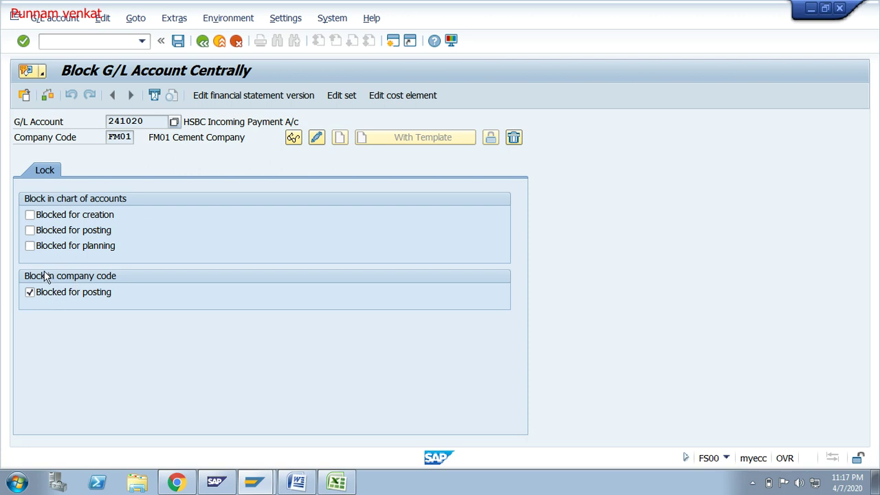
{"action": "left_click", "coordinate": [202, 41]}
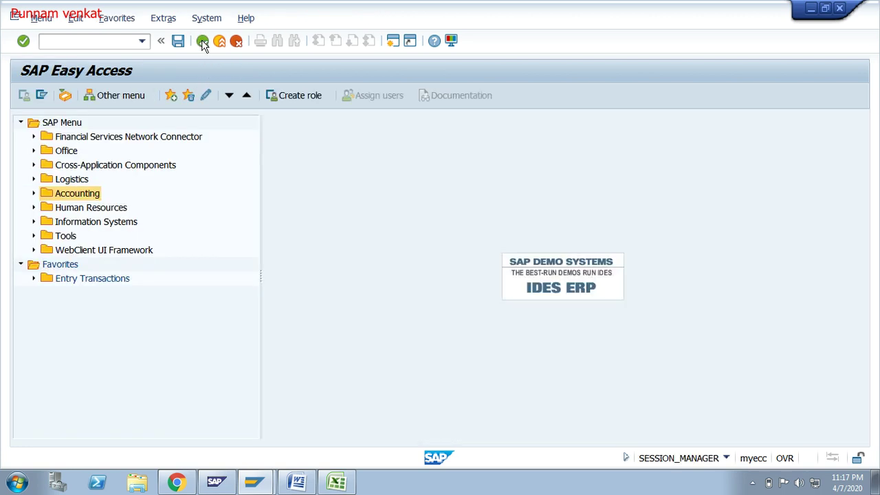
Step: Switch to the Word notes and review the mass maintenance definition and the MASS transaction for blocking multiple G/L accounts
{"action": "left_click", "coordinate": [303, 484]}
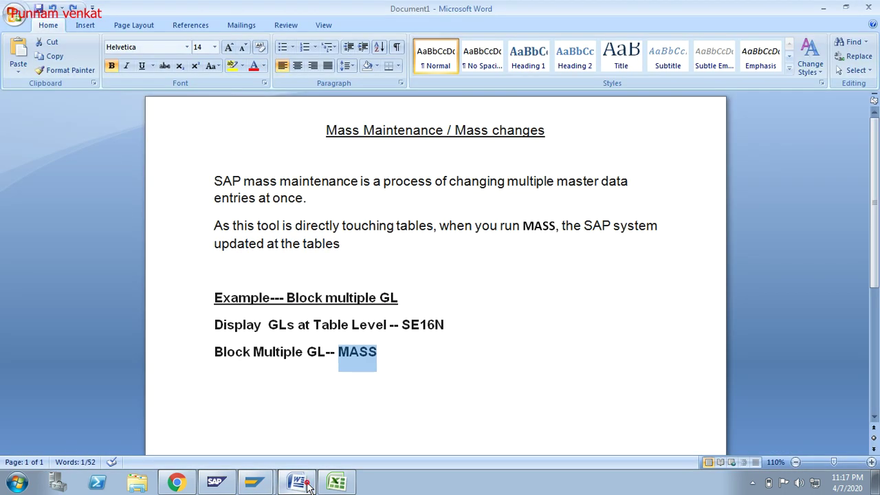
{"action": "left_click_drag", "start_coordinate": [389, 354], "coordinate": [357, 356]}
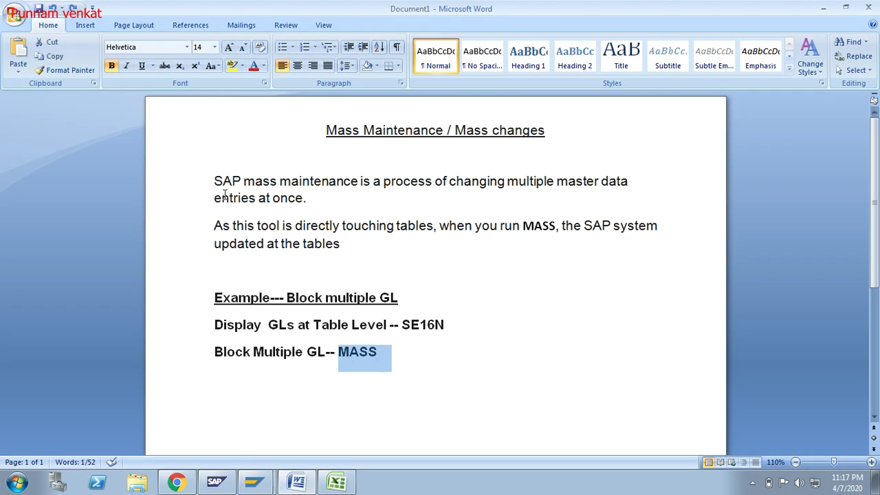
{"action": "left_click_drag", "start_coordinate": [214, 184], "coordinate": [294, 199]}
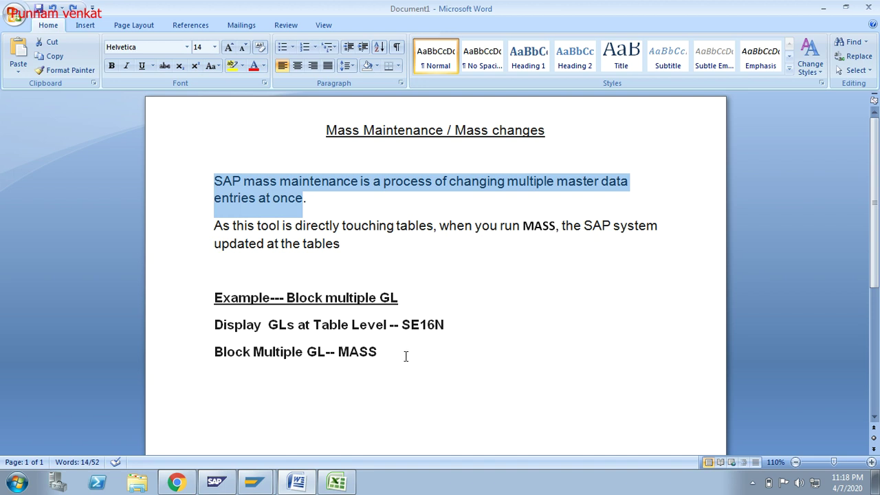
{"action": "left_click_drag", "start_coordinate": [378, 355], "coordinate": [339, 351]}
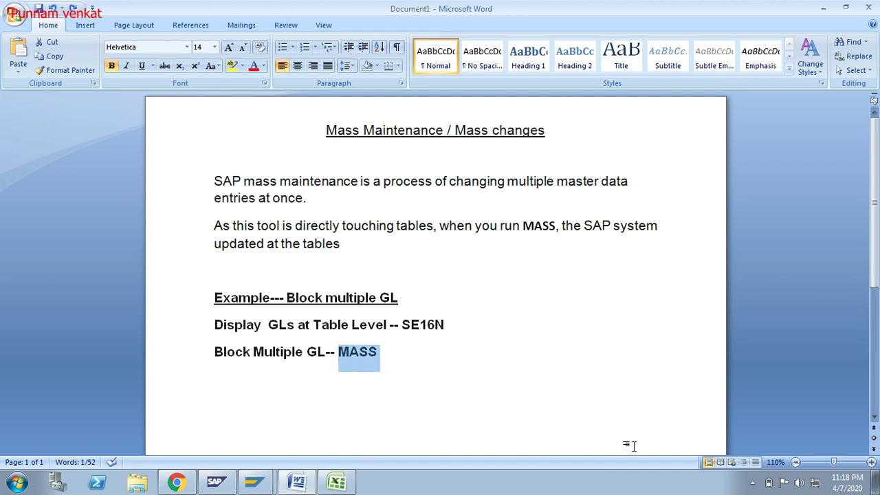
{"action": "left_click", "coordinate": [330, 128]}
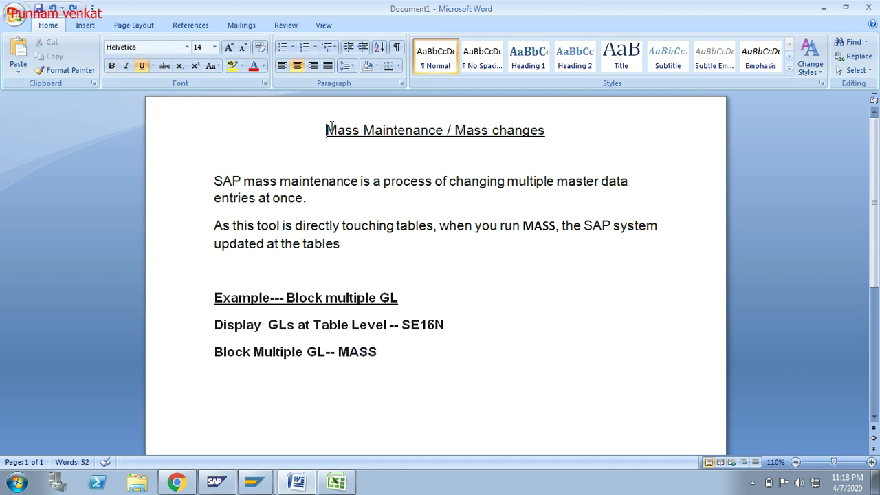